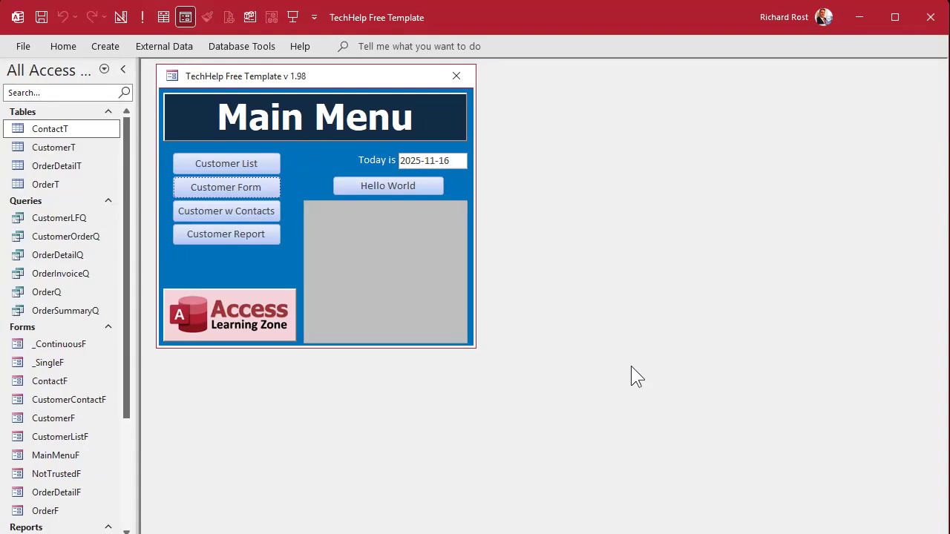
Open the CustomerT table to view its customer records and close it again.
click(78, 154)
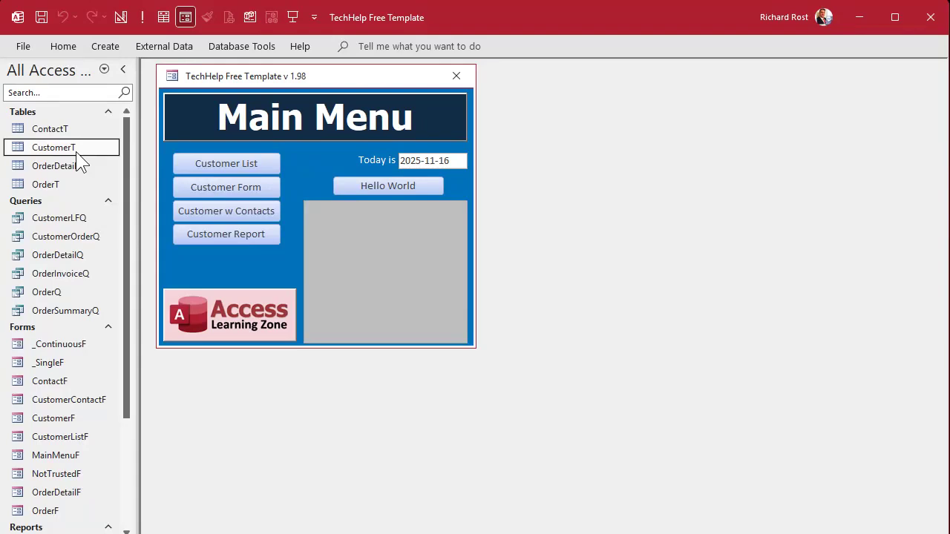
double_click(78, 153)
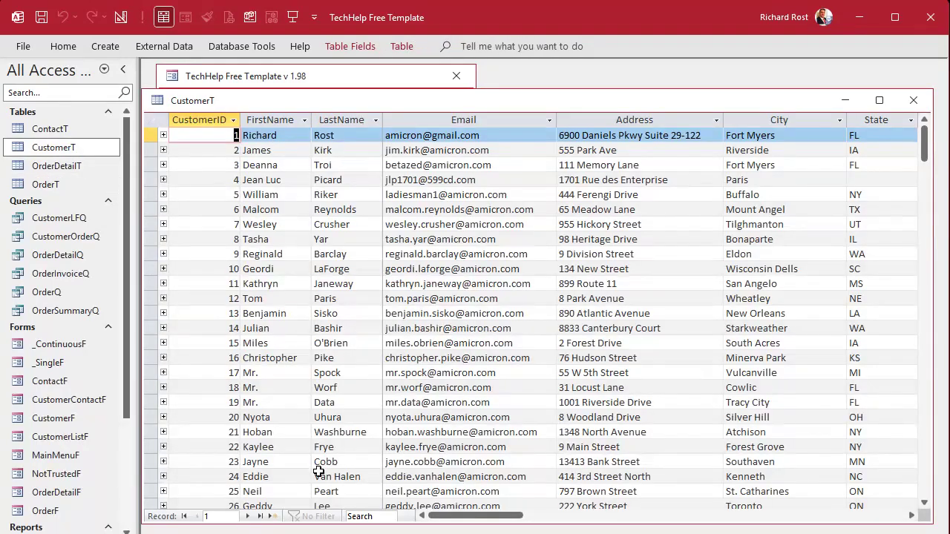
click(914, 101)
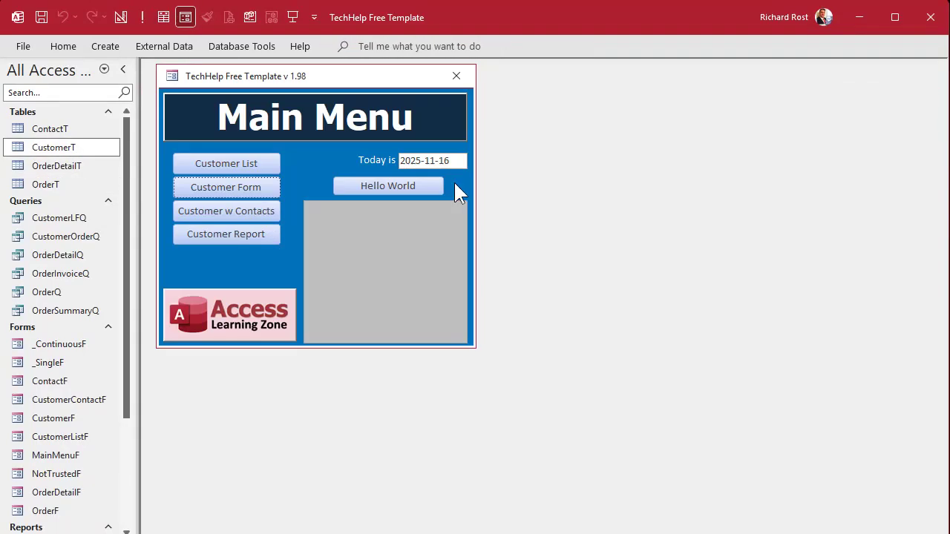
Design a new table with a ManagerID field of type AutoNumber and a ManagerName field of type Short Text.
click(105, 47)
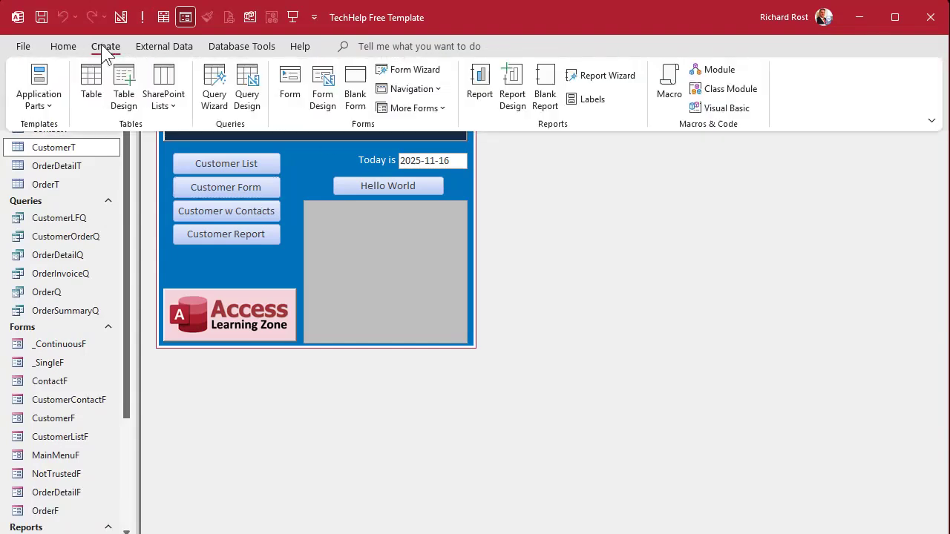
click(124, 87)
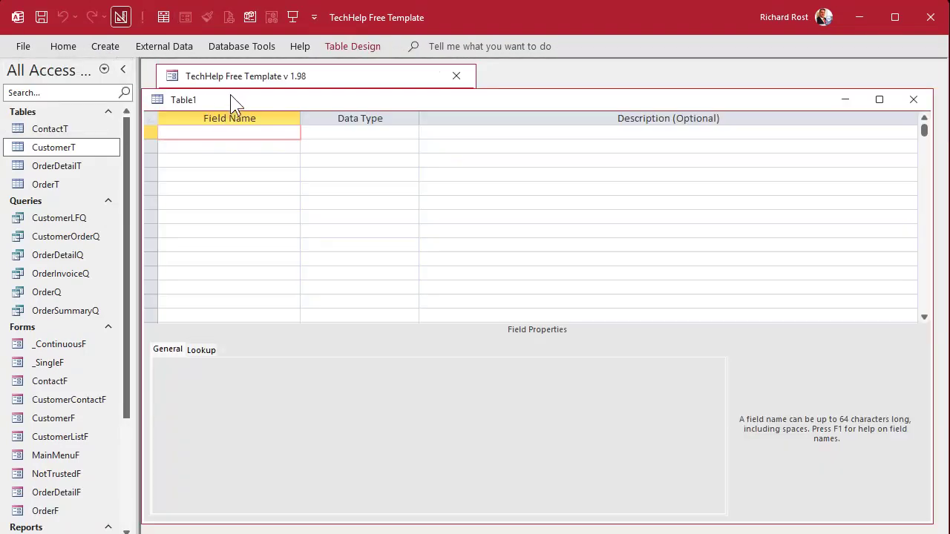
text(ManagerID)
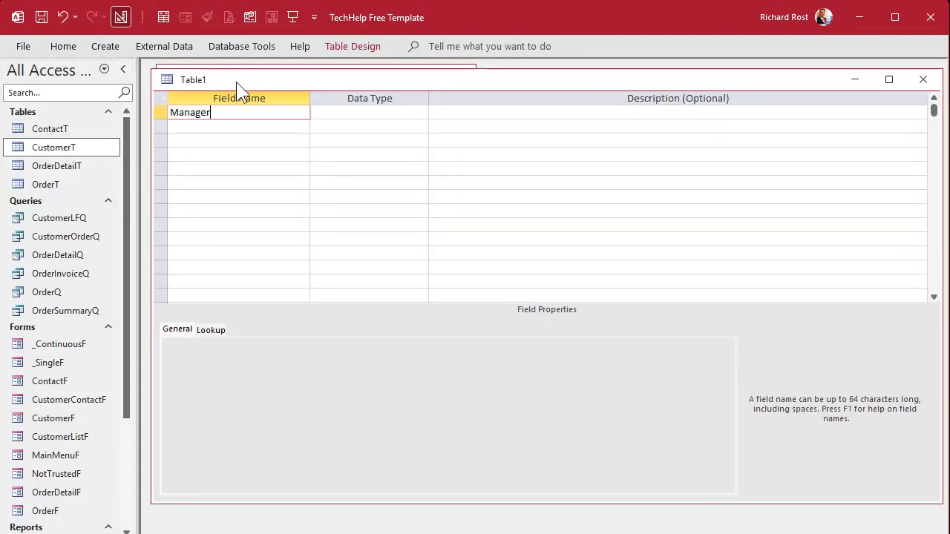
key(Return)
key(Return)
key(Return)
text(ManagerName)
key(Return)
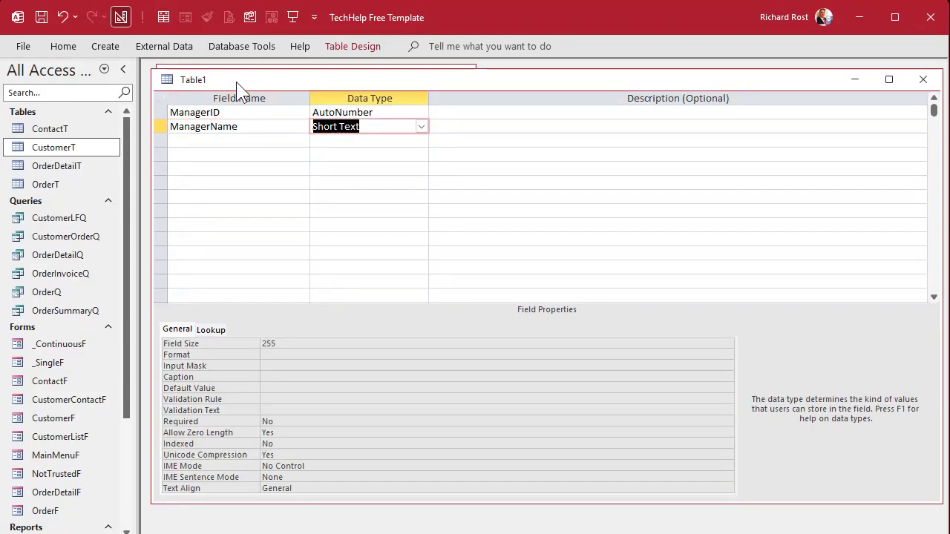
key(Return)
key(Return)
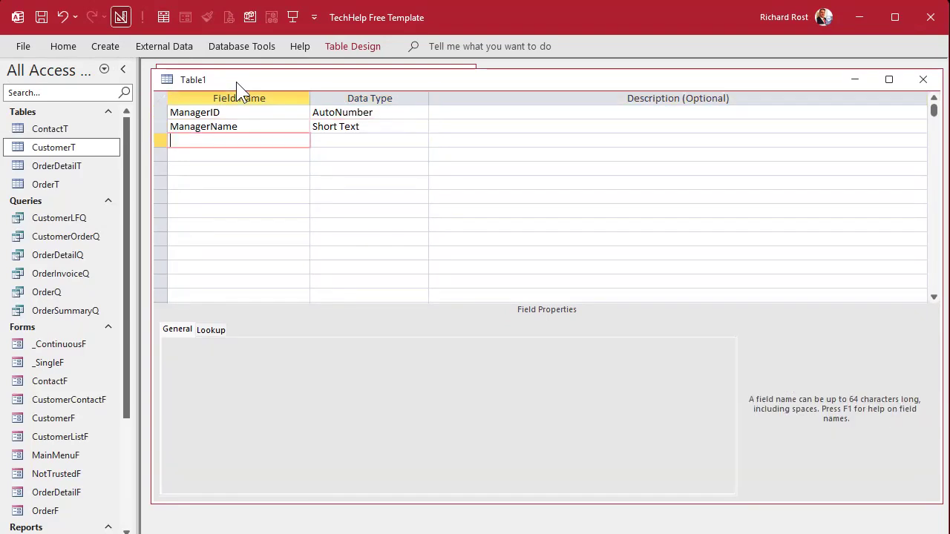
Save the new table as ManagerT and accept creating a primary key.
key(ctrl+s)
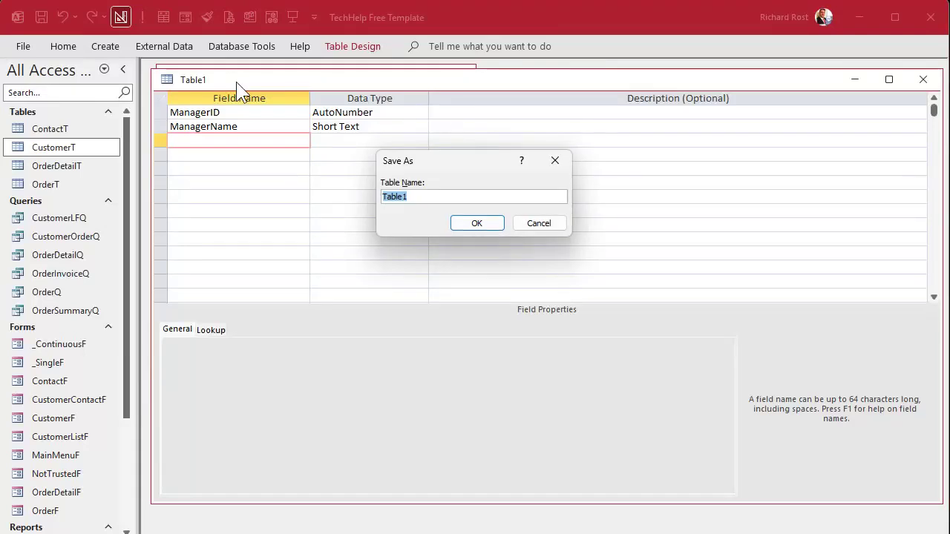
text(ManagerT)
key(Return)
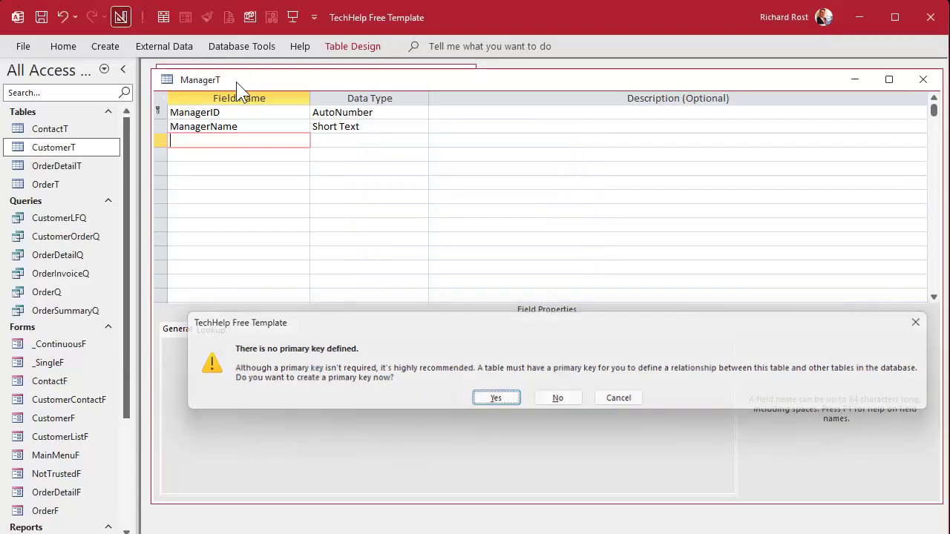
key(Return)
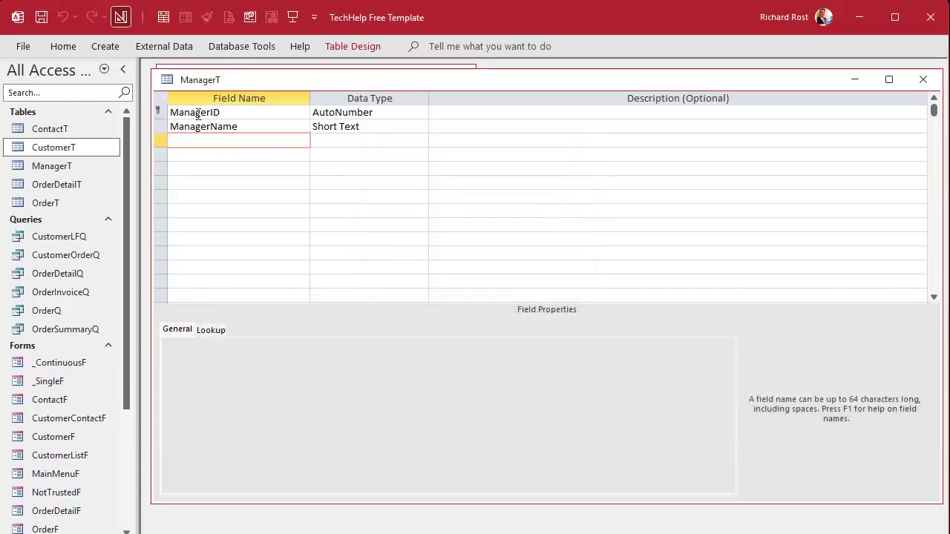
Widen the ManagerName column in the ManagerT datasheet, enter two managers' first names as records, and close the table.
click(163, 17)
drag(312, 99, 361, 100)
click(367, 100)
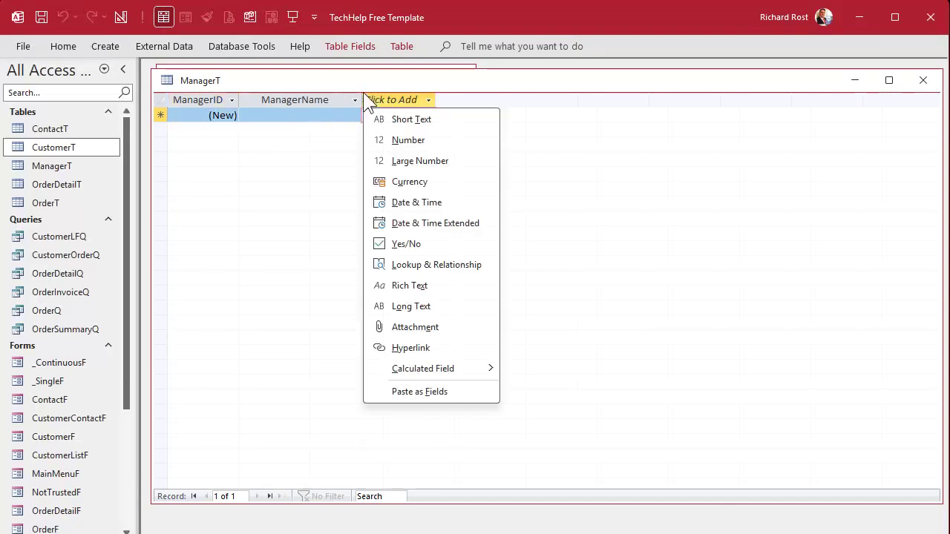
click(280, 116)
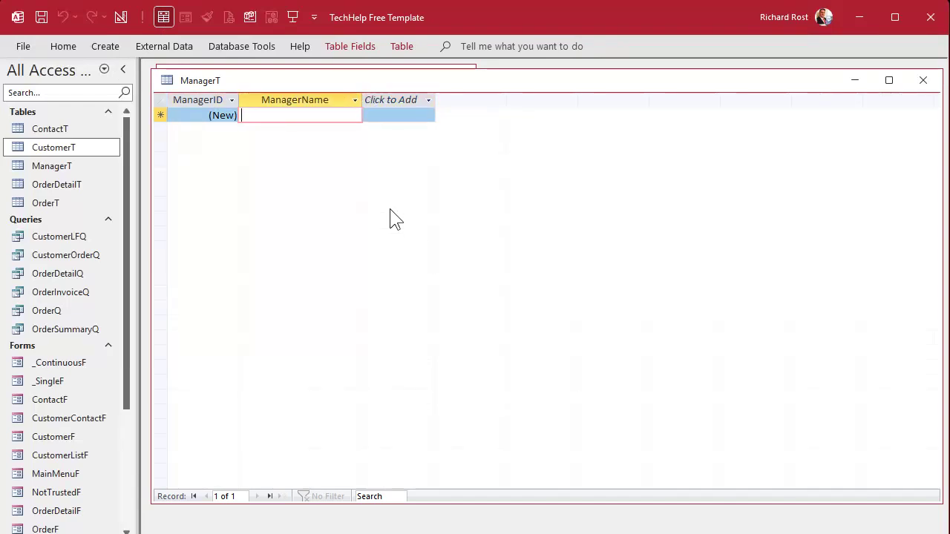
text(Karen)
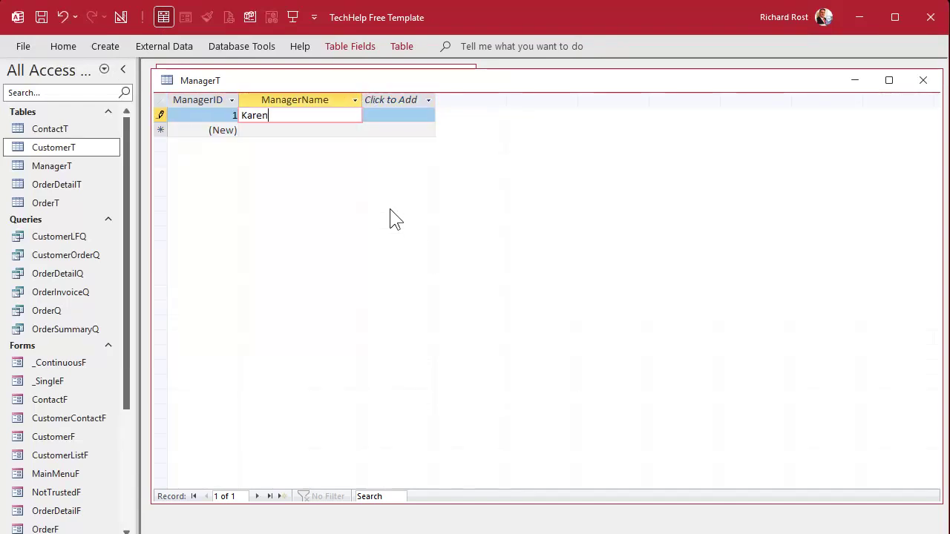
key(Tab)
key(Tab)
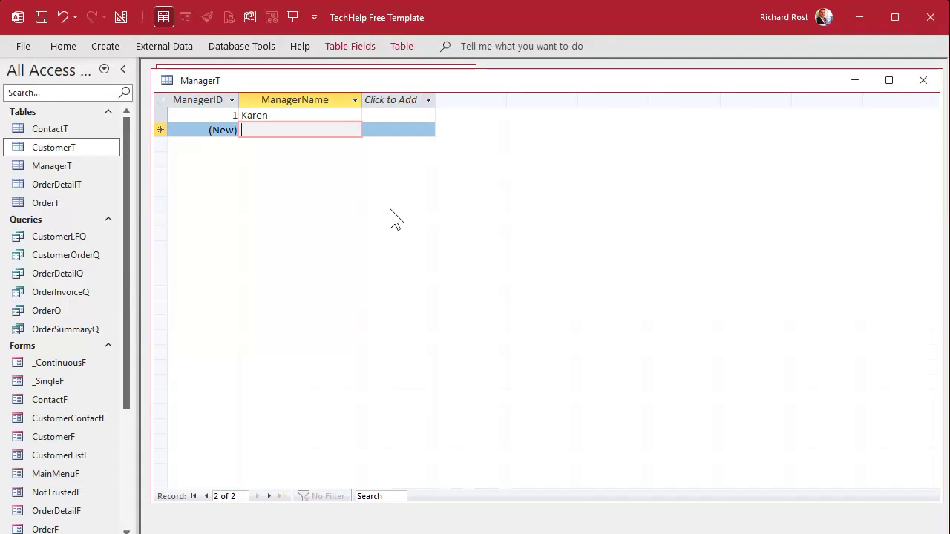
text(Philip)
key(Tab)
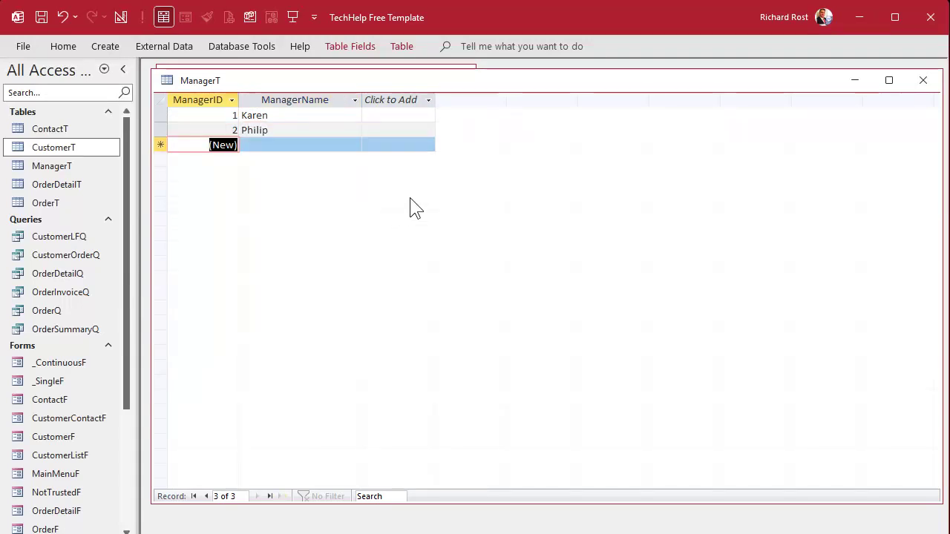
click(923, 80)
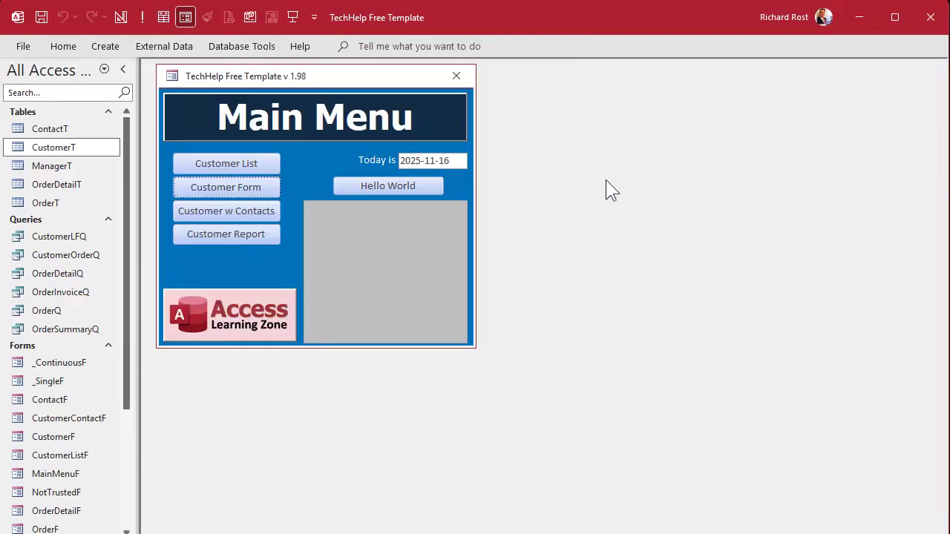
Insert a blank field row below CustomerID in the design of the CustomerT table.
click(60, 145)
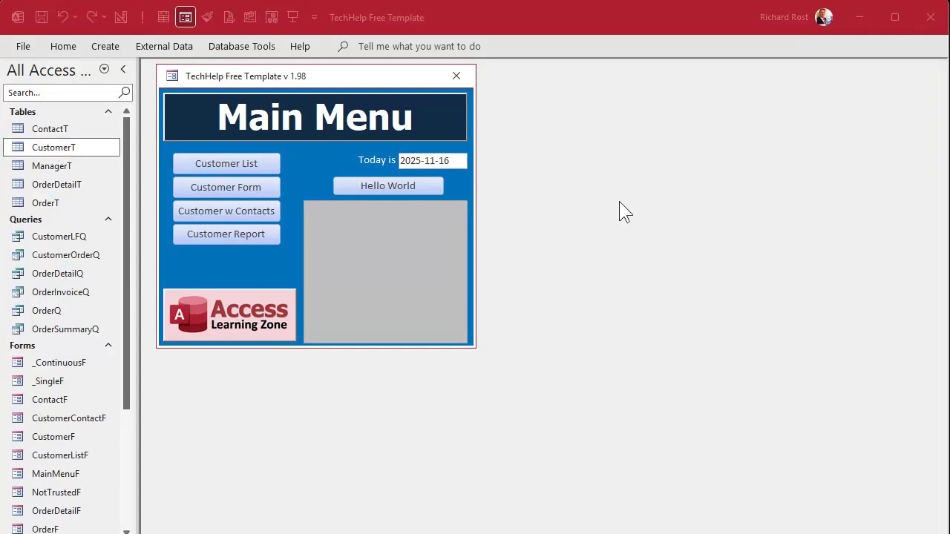
click(53, 168)
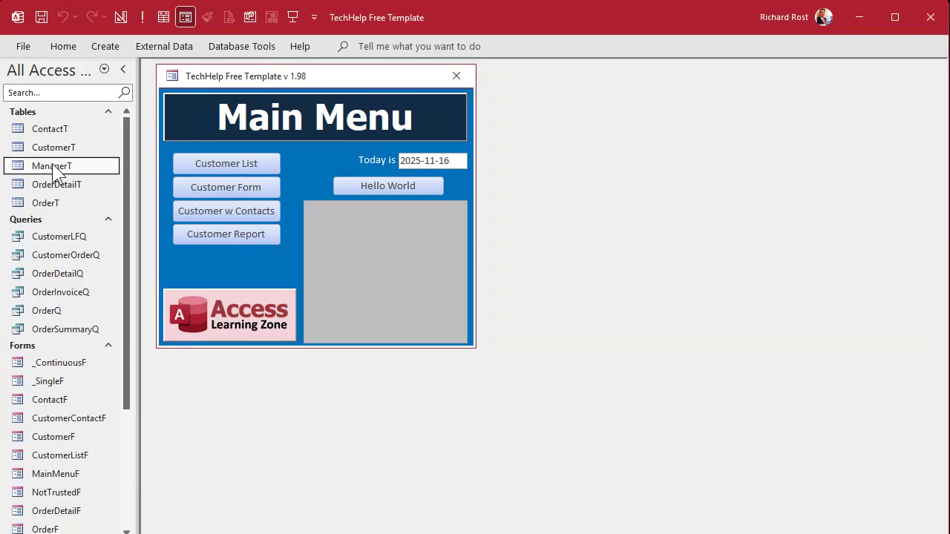
click(57, 152)
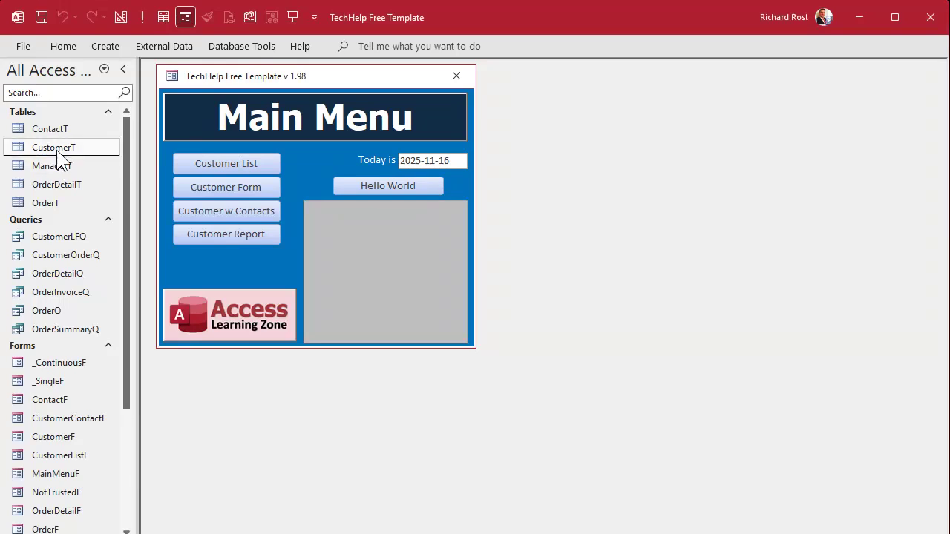
right_click(58, 155)
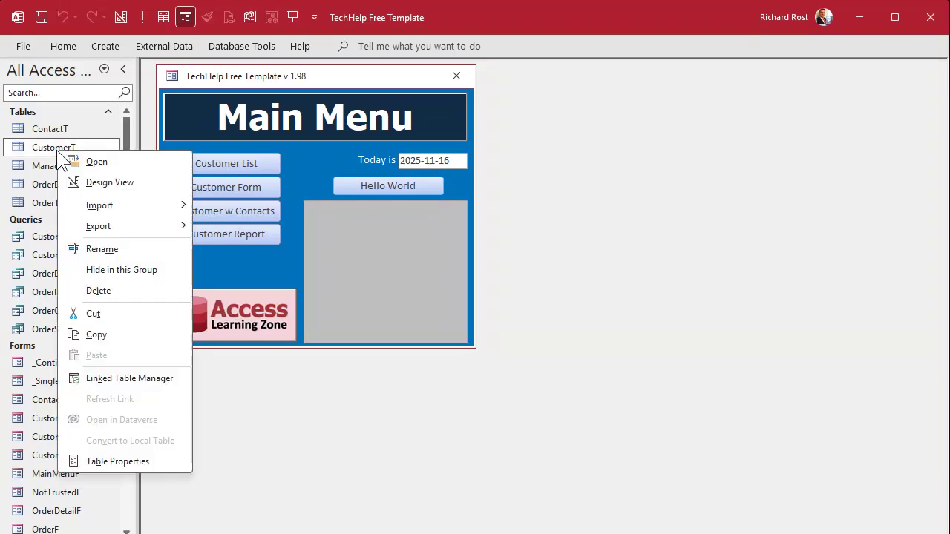
click(119, 184)
click(149, 147)
right_click(153, 147)
click(215, 228)
Define the blank row in CustomerT as a ManagerID field of type Number and close the table design.
click(209, 145)
text(ManagerID)
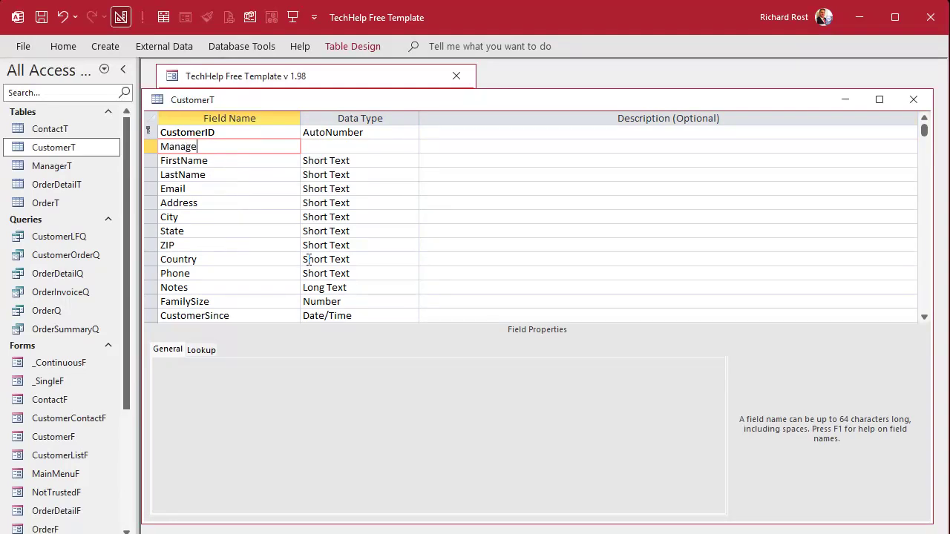
key(Tab)
text(n)
key(Tab)
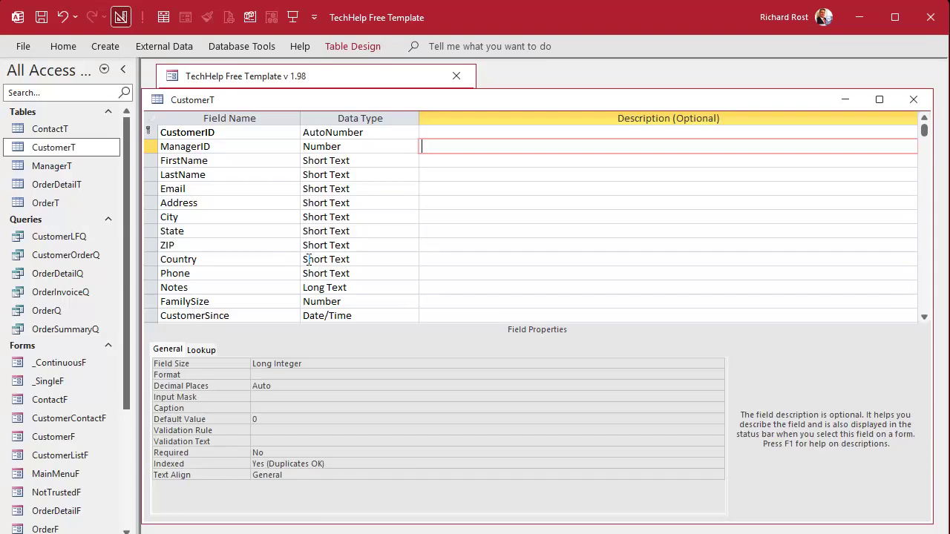
click(907, 98)
Open the customer form in Design view, enlarge its window, and extend the Detail section below the Country field.
click(247, 195)
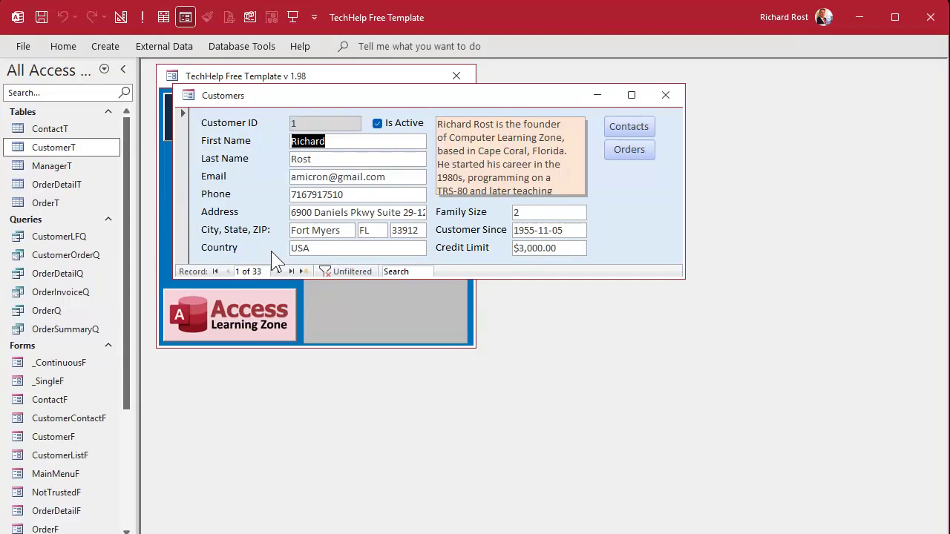
right_click(489, 98)
click(546, 215)
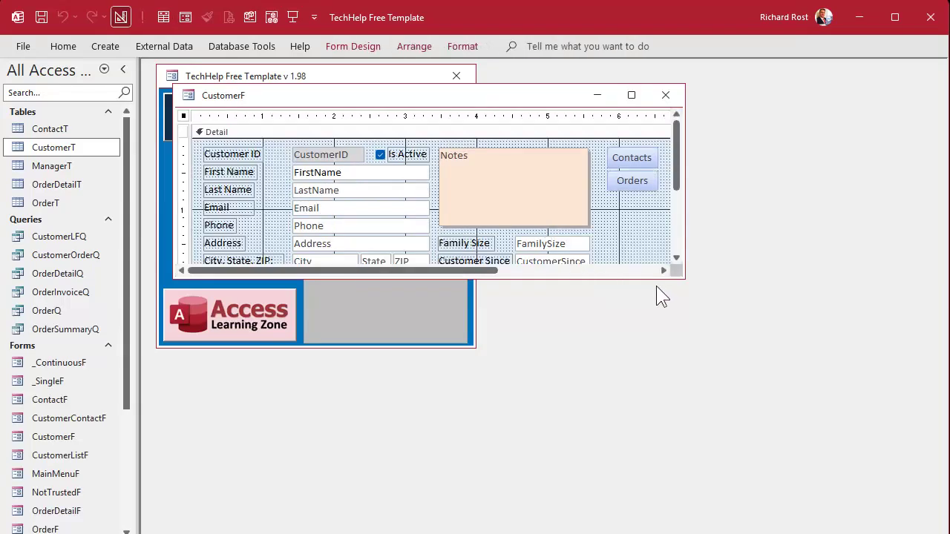
drag(680, 277, 758, 418)
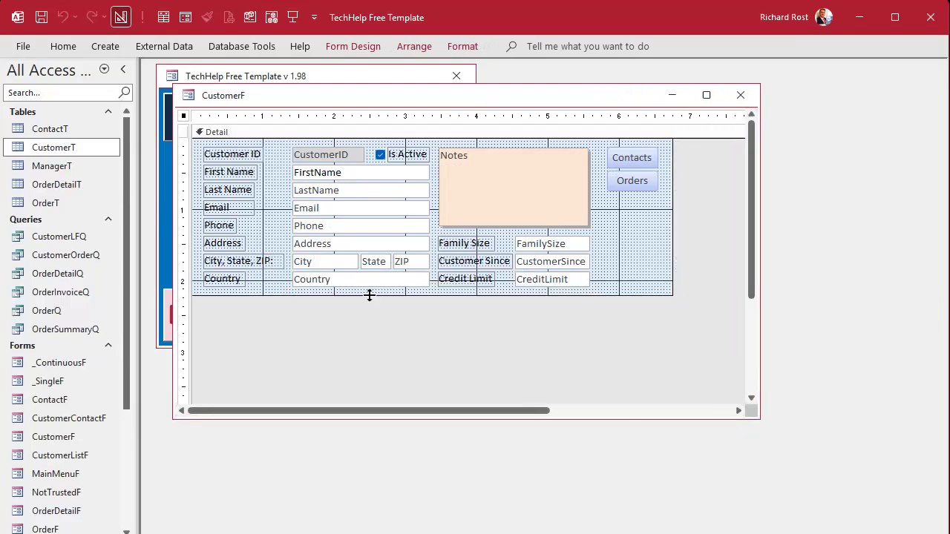
drag(366, 294, 369, 319)
Place a combo box on the customer form directly below the Country field.
click(349, 48)
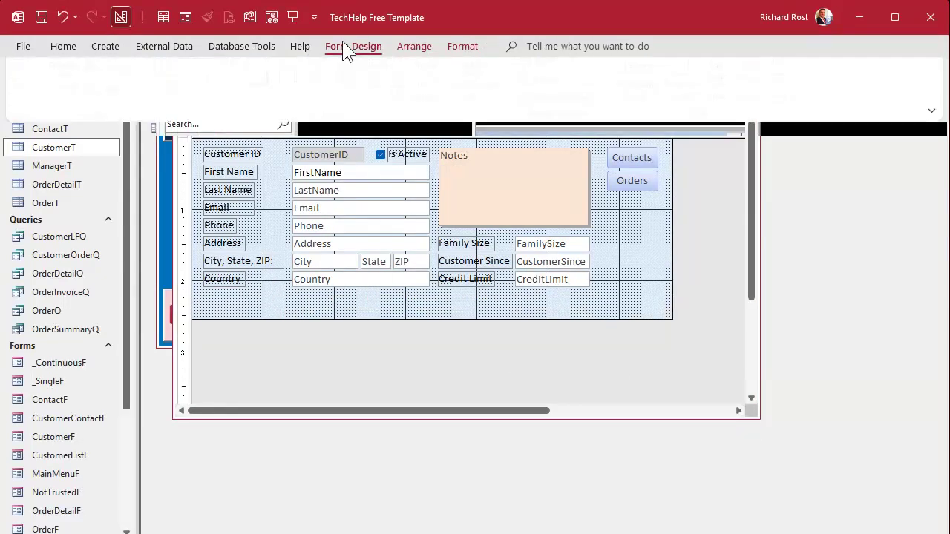
click(407, 104)
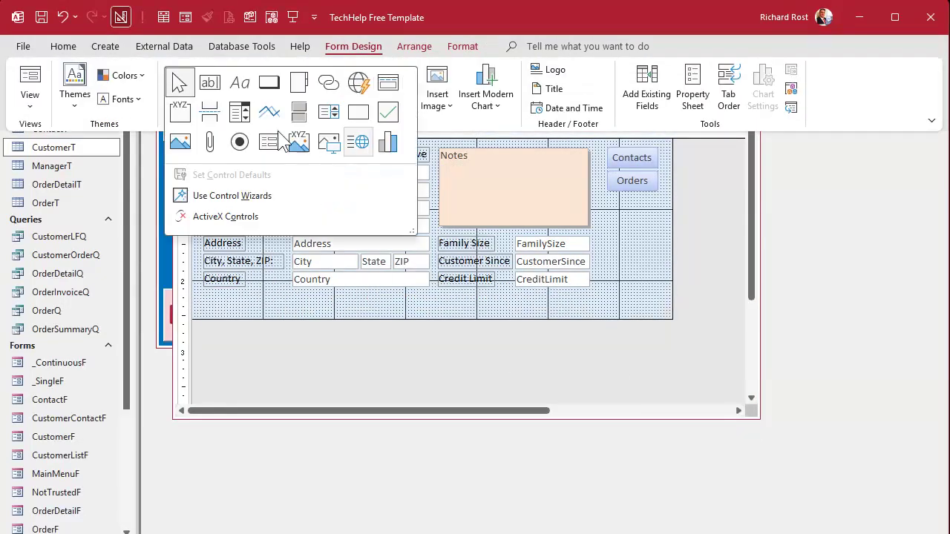
click(240, 111)
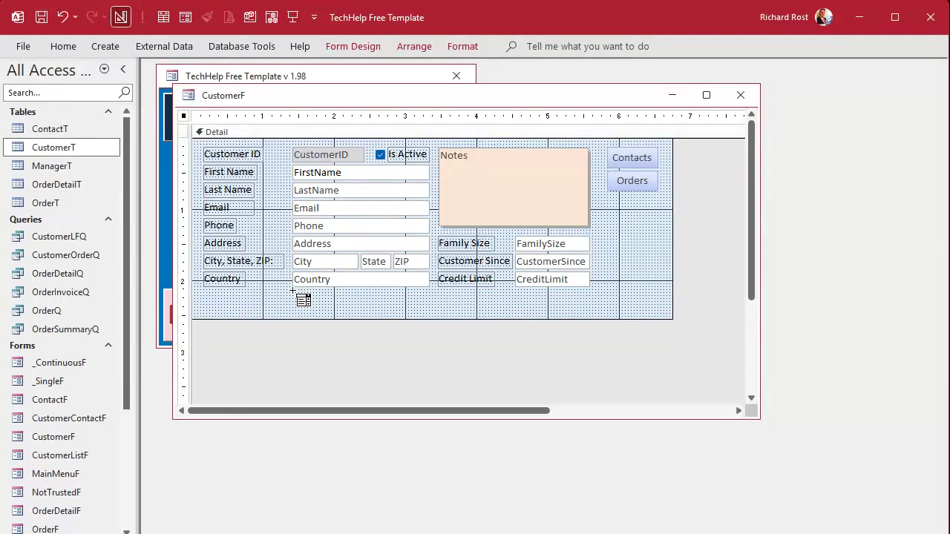
click(292, 291)
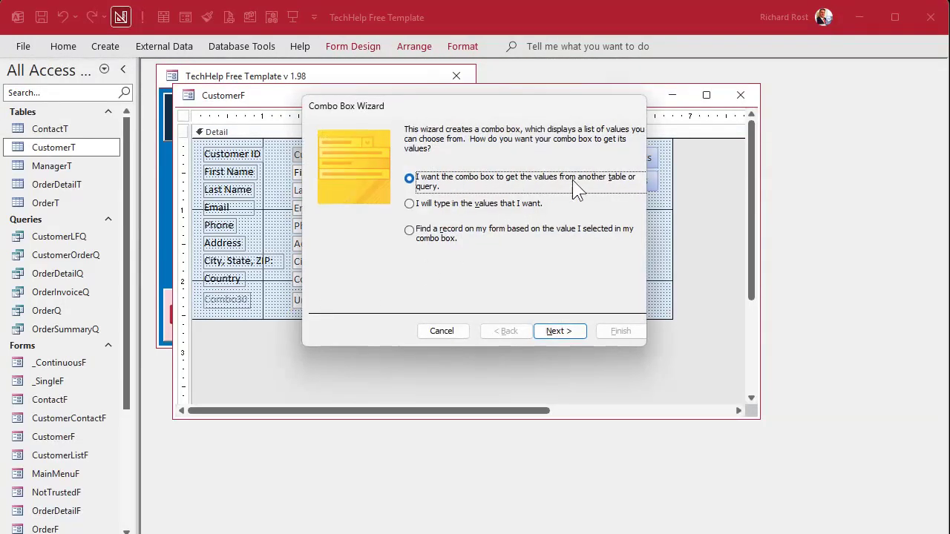
Have the combo box take its values from the ManagerT table, including the ManagerID and ManagerName fields.
click(567, 331)
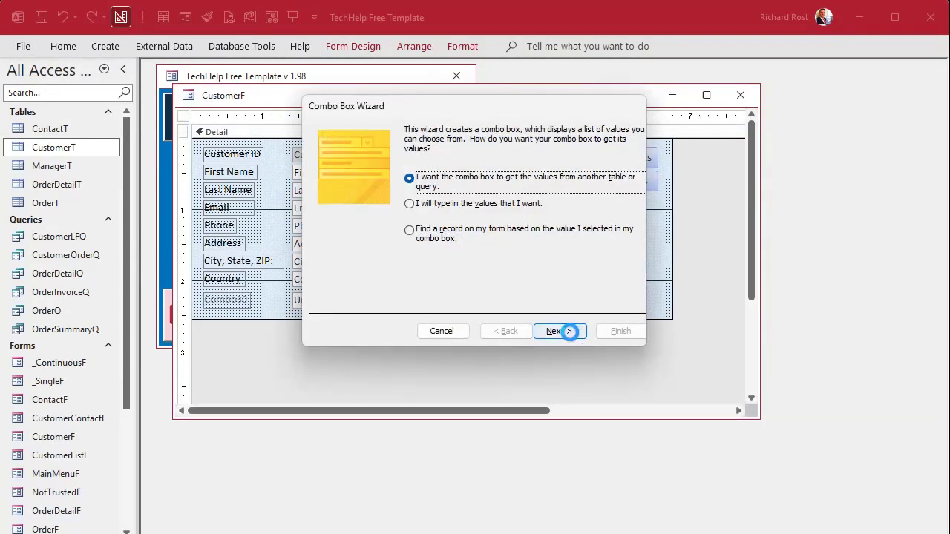
click(472, 182)
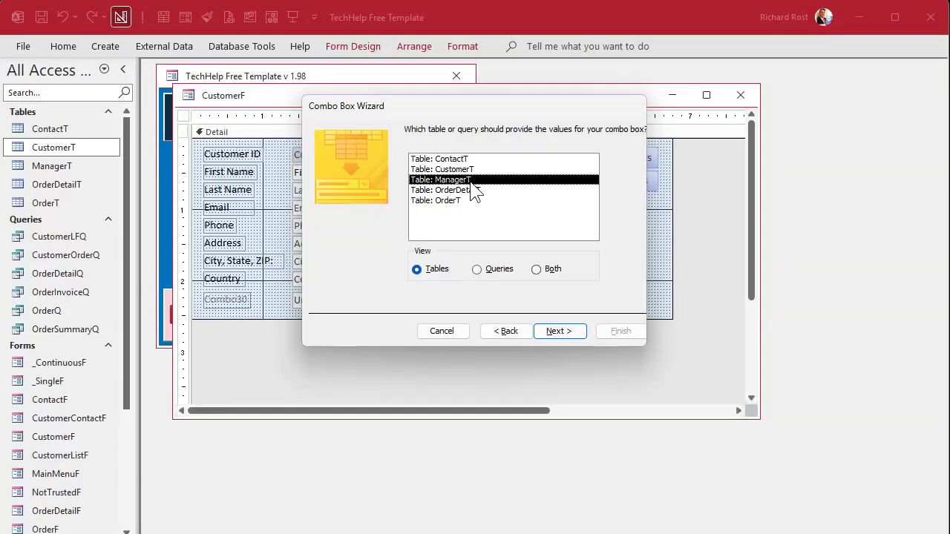
click(558, 331)
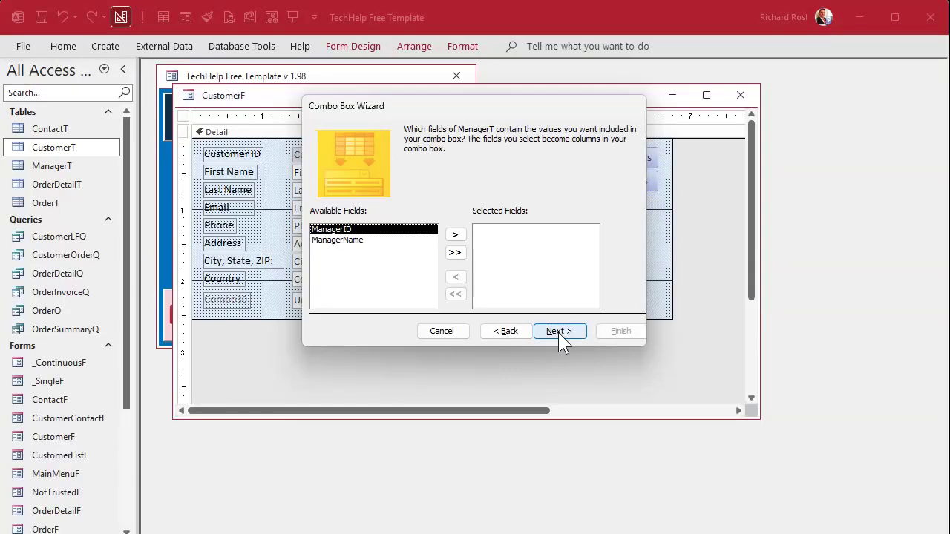
click(455, 254)
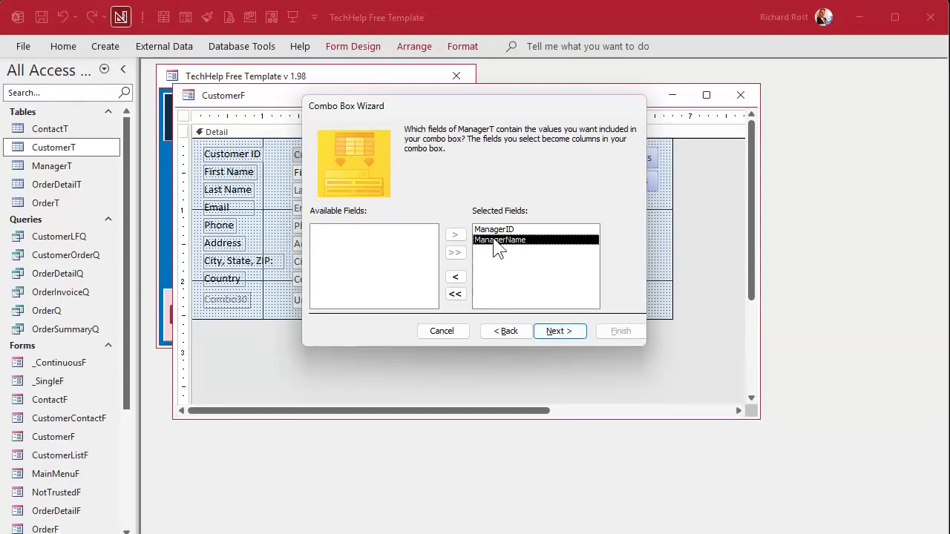
click(565, 333)
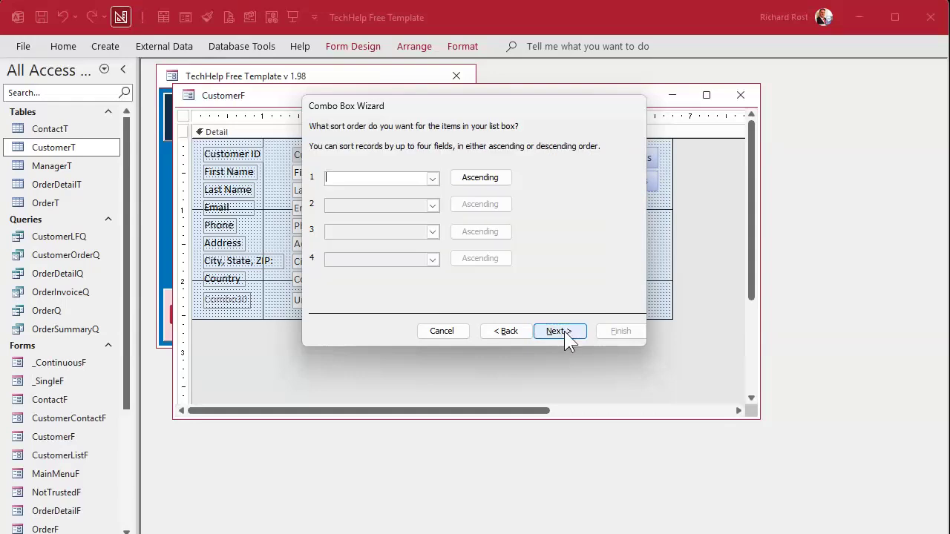
Sort the combo box items by ManagerName in ascending order.
click(432, 179)
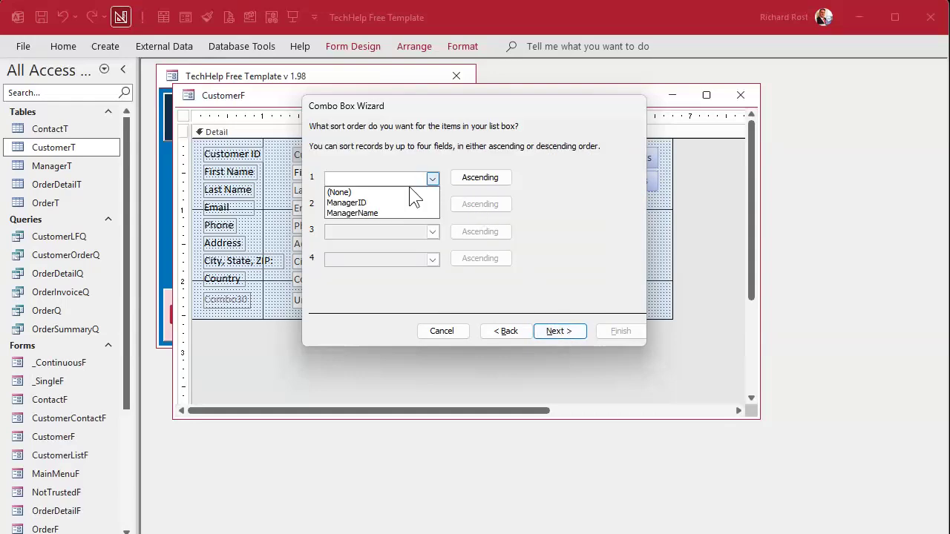
click(401, 216)
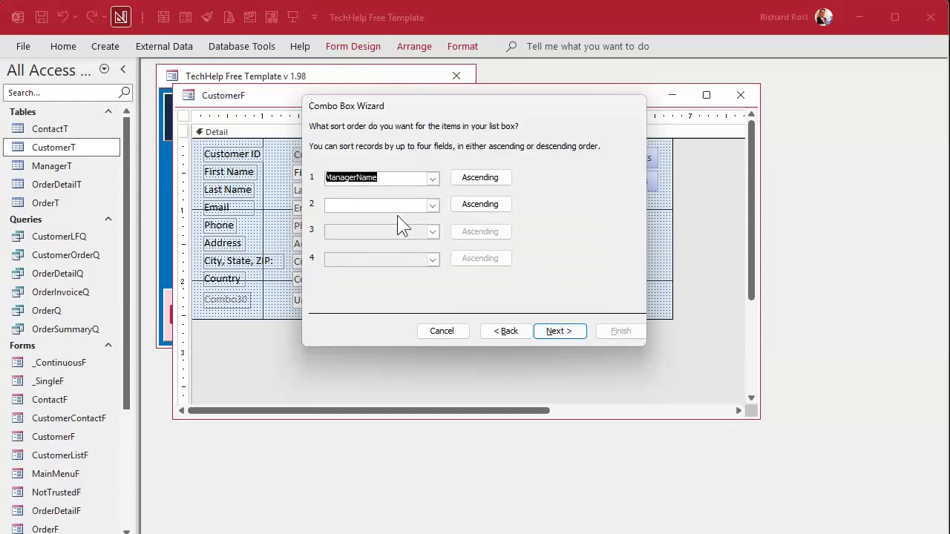
click(571, 334)
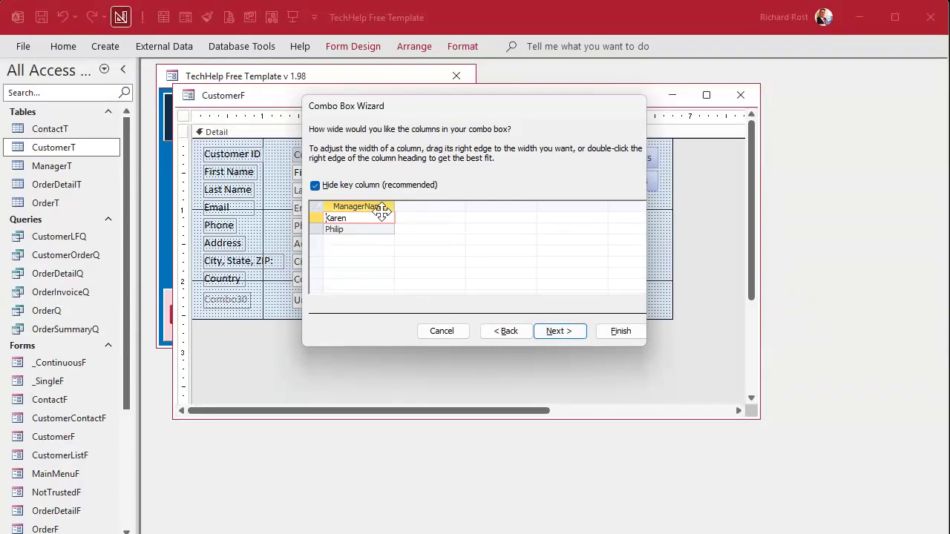
Narrow the combo box's ManagerName column to fit its heading, keeping the key column hidden.
drag(394, 207, 376, 206)
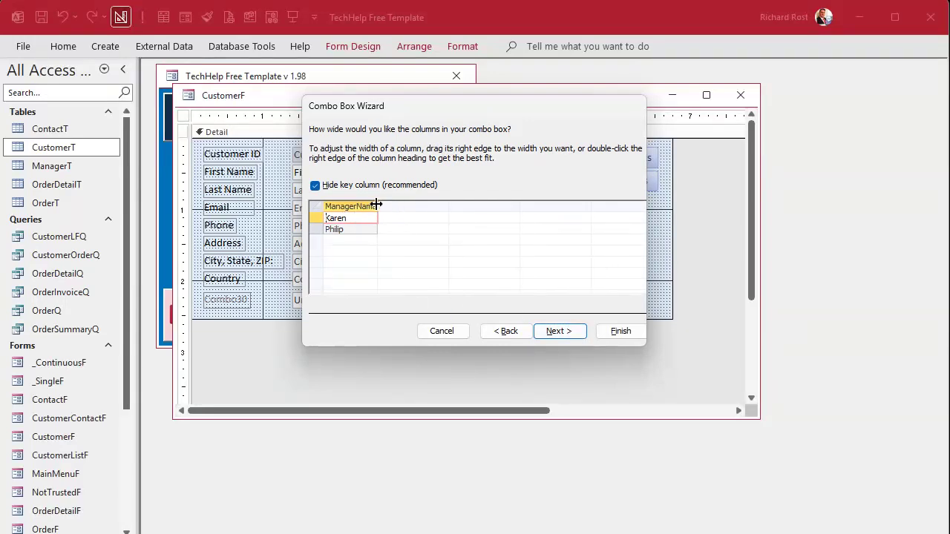
click(330, 186)
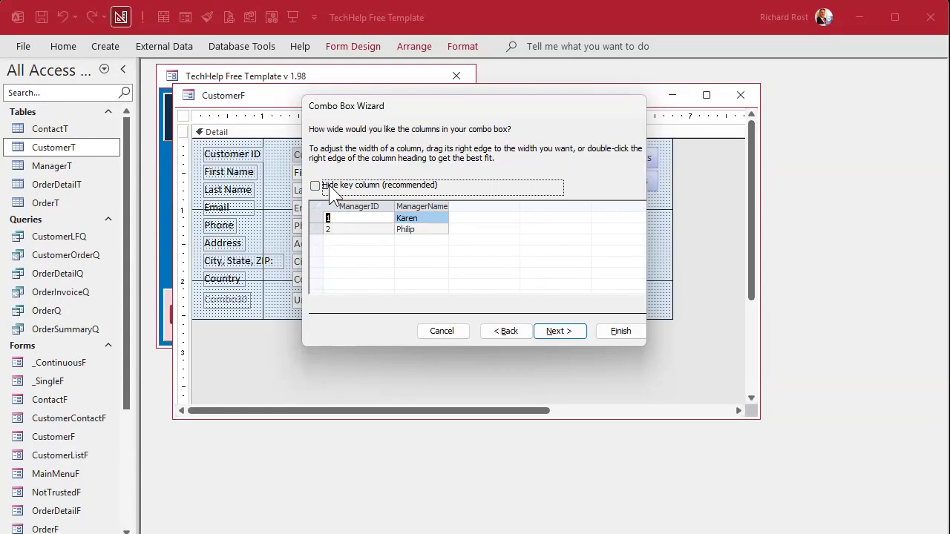
click(328, 185)
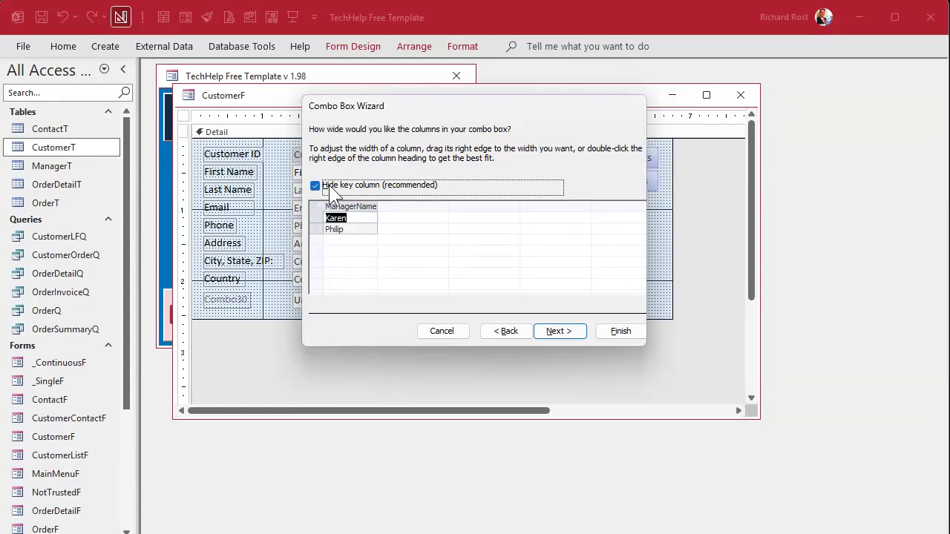
click(567, 335)
Store the combo box's selected value in the ManagerID field and label the combo box Manager.
click(437, 199)
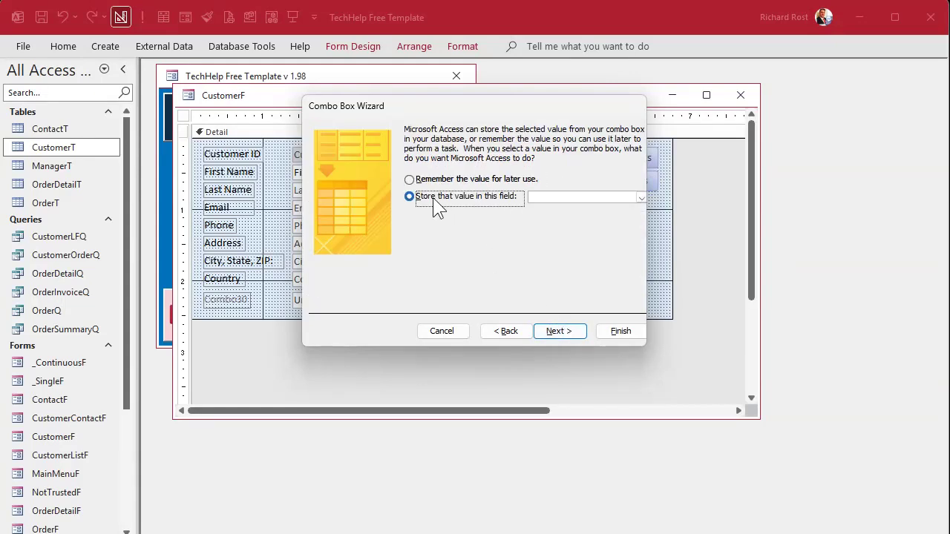
click(641, 197)
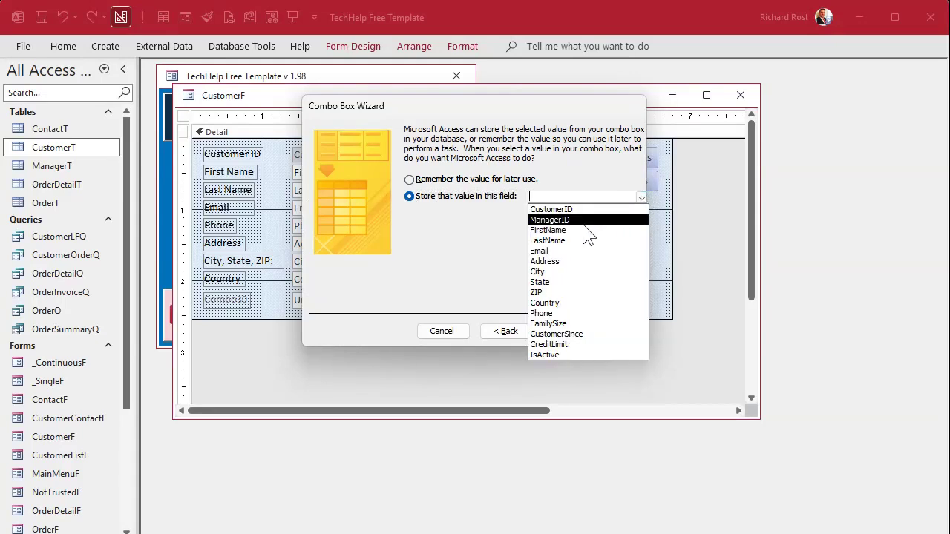
click(582, 224)
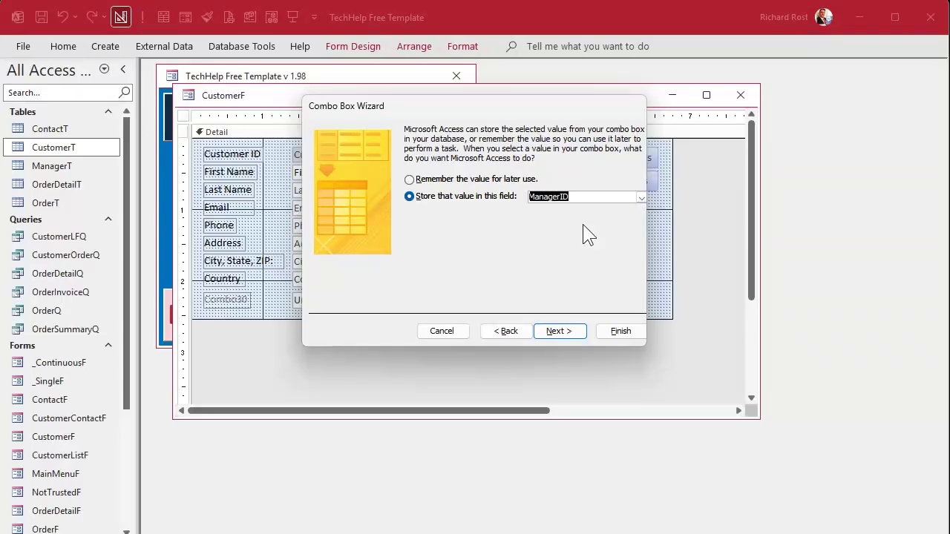
click(570, 332)
text(Manager)
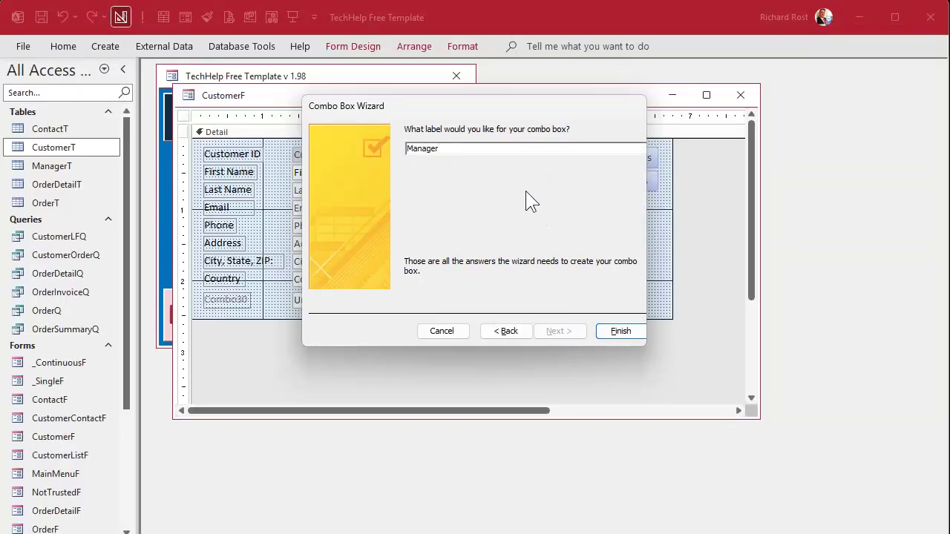
key(Return)
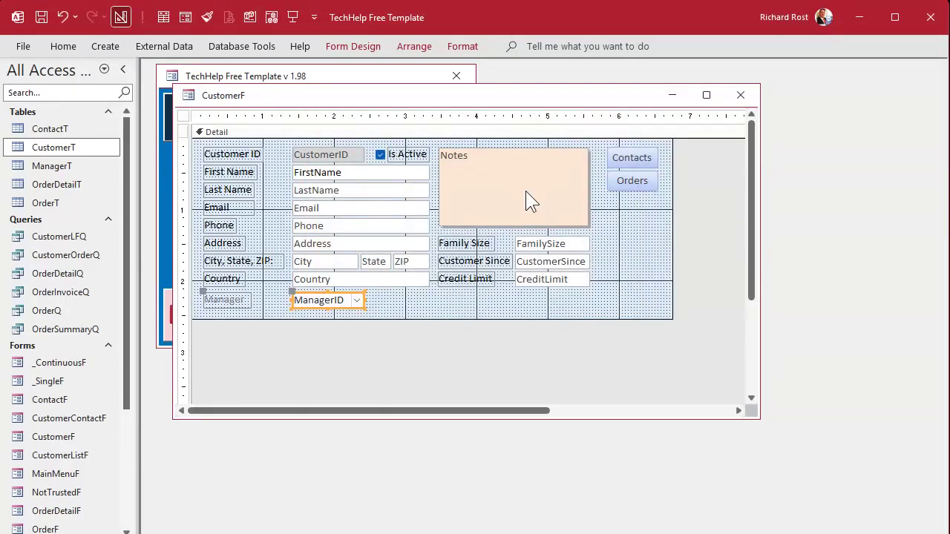
Copy the Country label's formatting to the Manager label, and close the customer form.
click(404, 305)
click(234, 280)
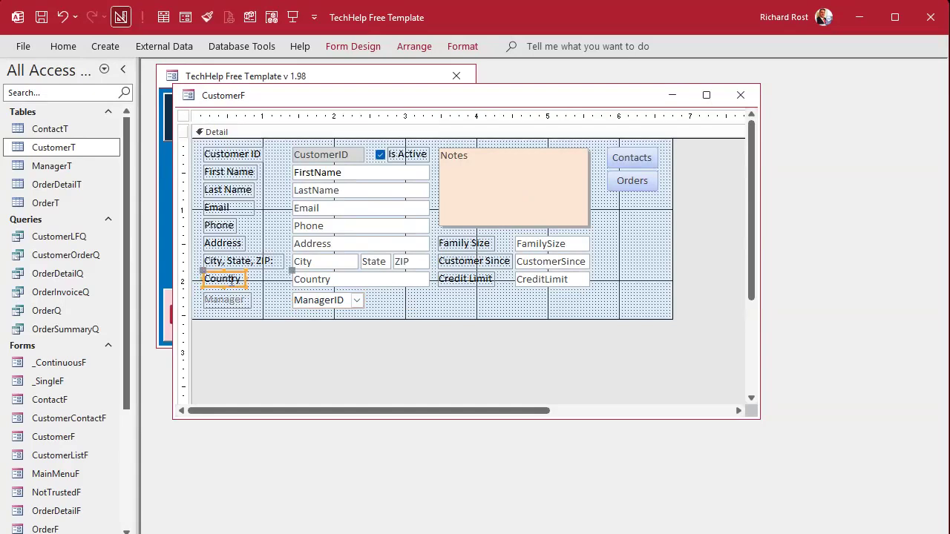
click(429, 297)
click(349, 300)
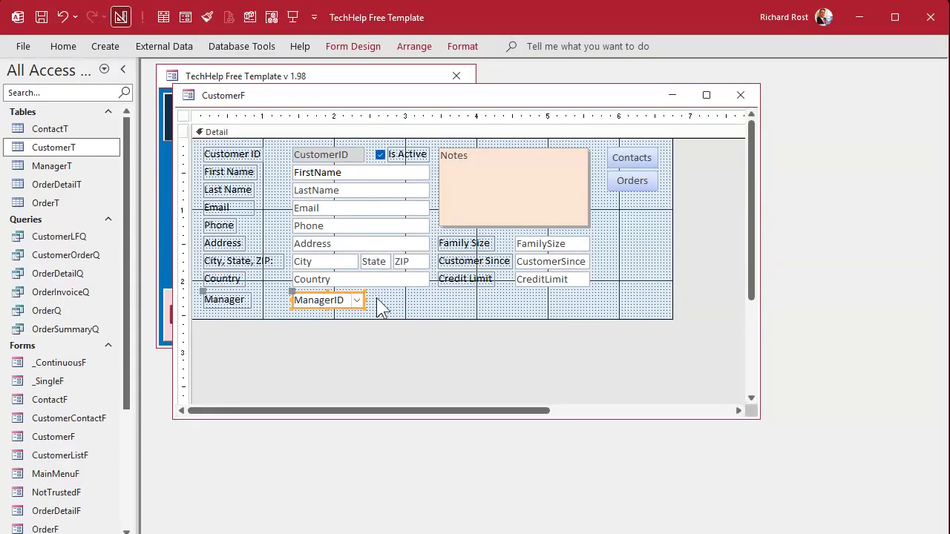
click(740, 95)
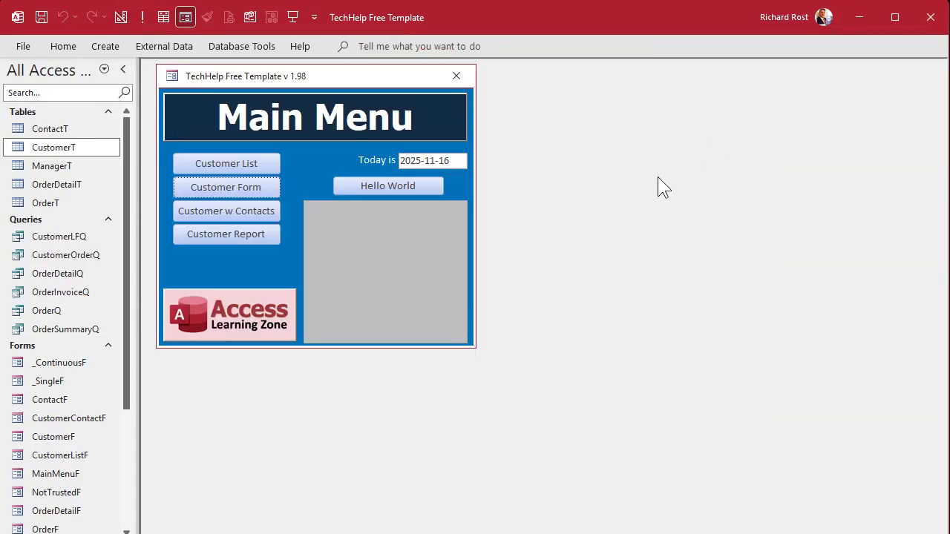
Reopen the customer form and assign the first manager in the list to customers 1 and 2.
click(255, 187)
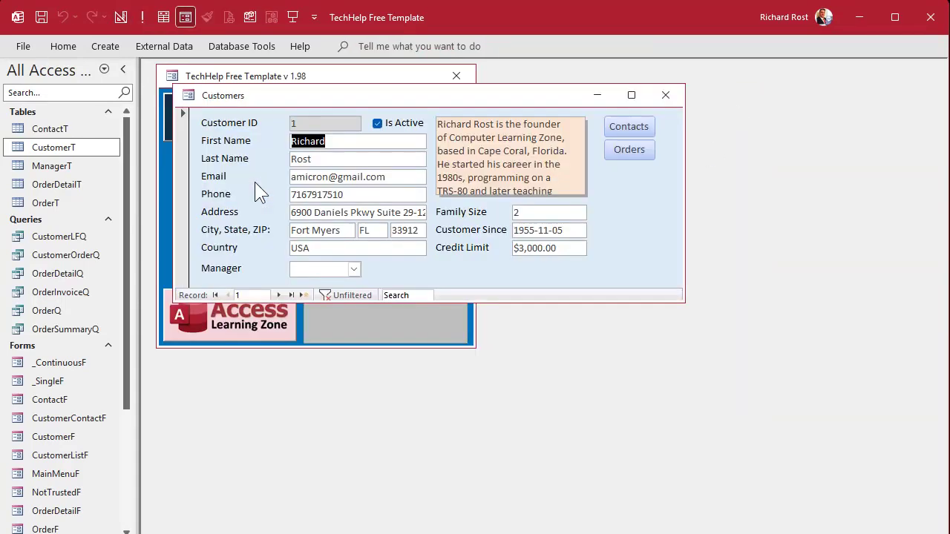
click(351, 270)
click(348, 282)
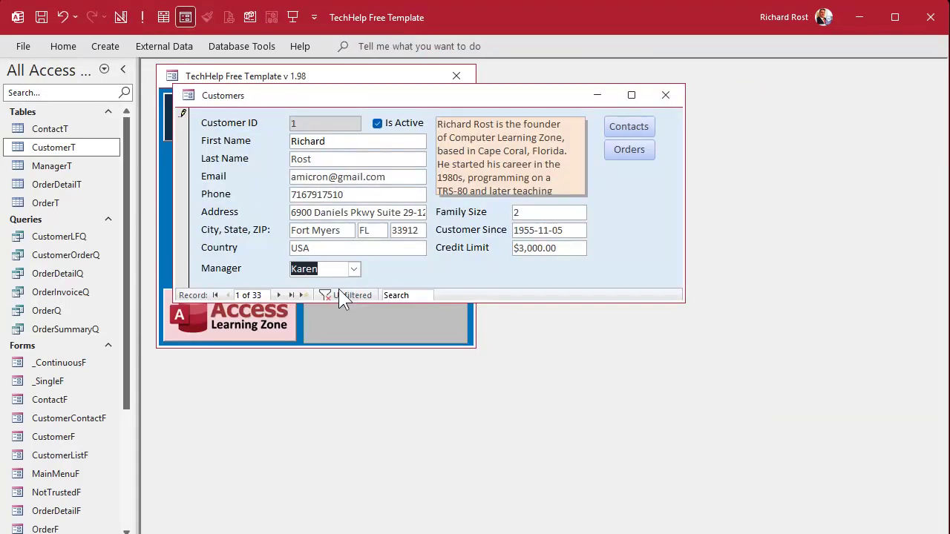
click(280, 295)
click(346, 270)
click(346, 282)
Assign the second listed manager to customer 3 and the first to customers 4 and 5, and close the customer form.
click(281, 295)
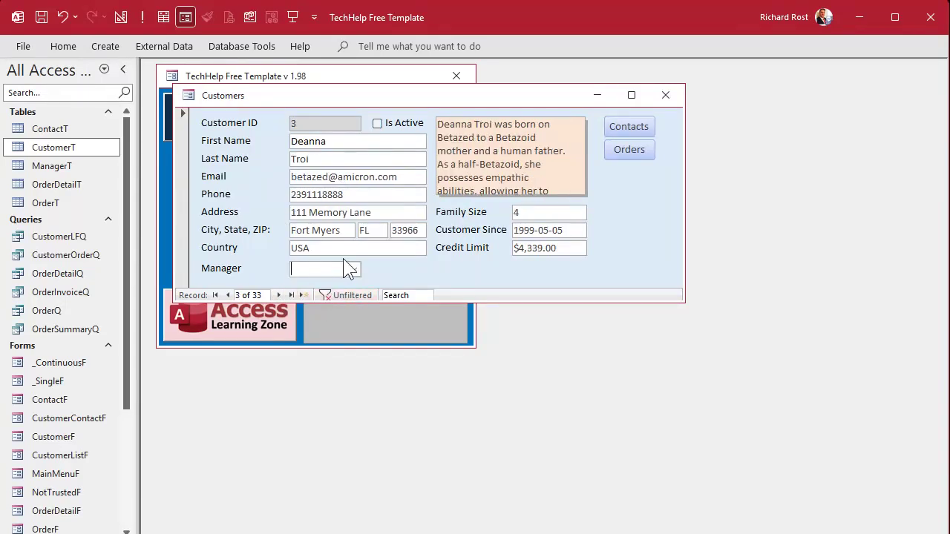
click(354, 270)
click(328, 296)
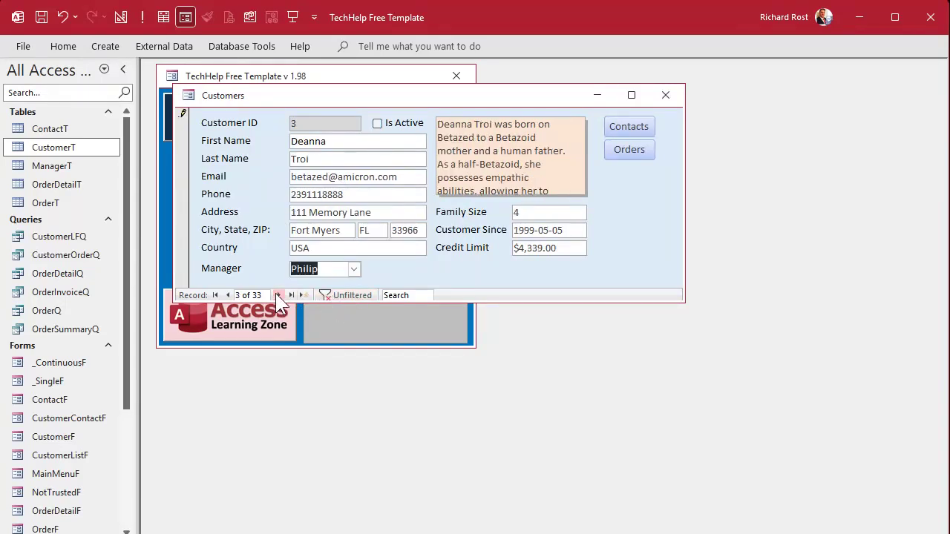
click(278, 295)
click(355, 270)
click(352, 283)
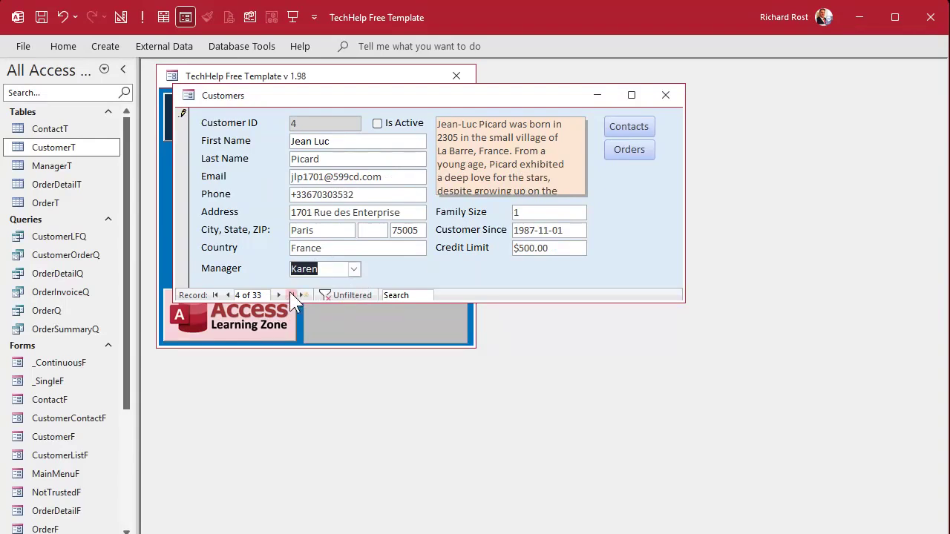
click(278, 295)
click(354, 270)
click(349, 282)
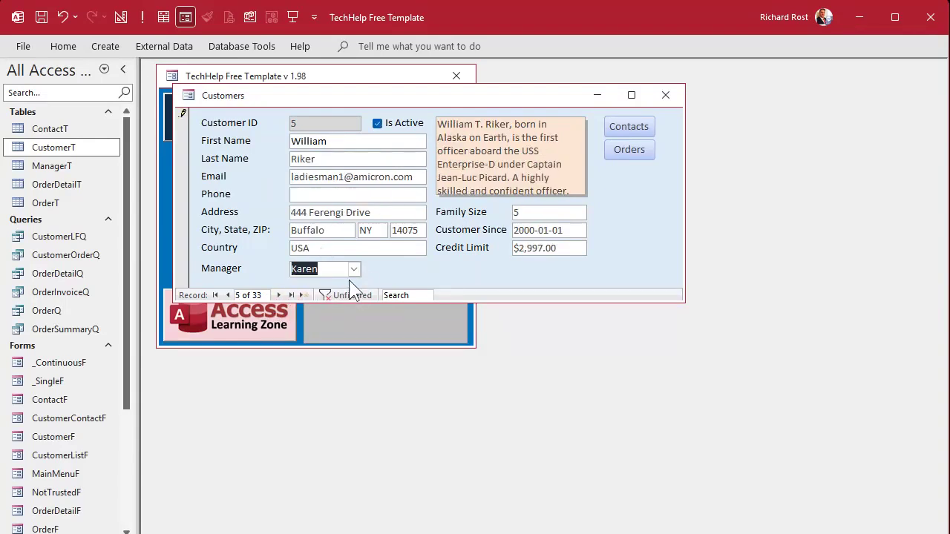
click(664, 94)
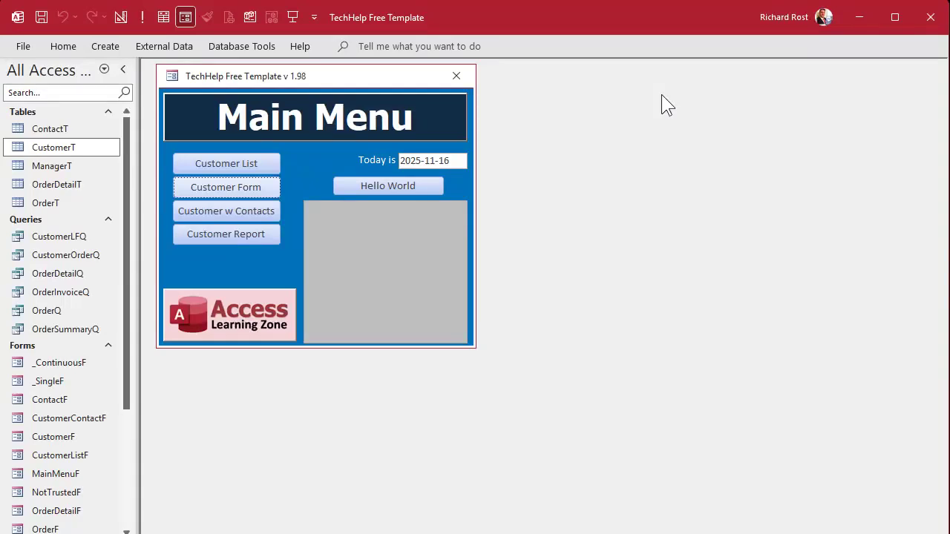
Open the customer list form in Design view and delete the State, Cust Since and Credit Limit columns, including the credit total.
click(244, 162)
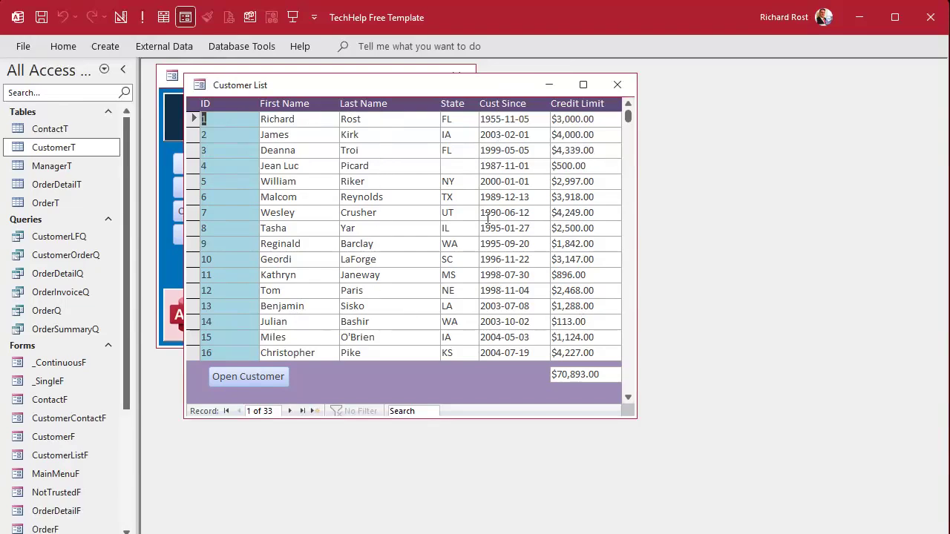
right_click(493, 85)
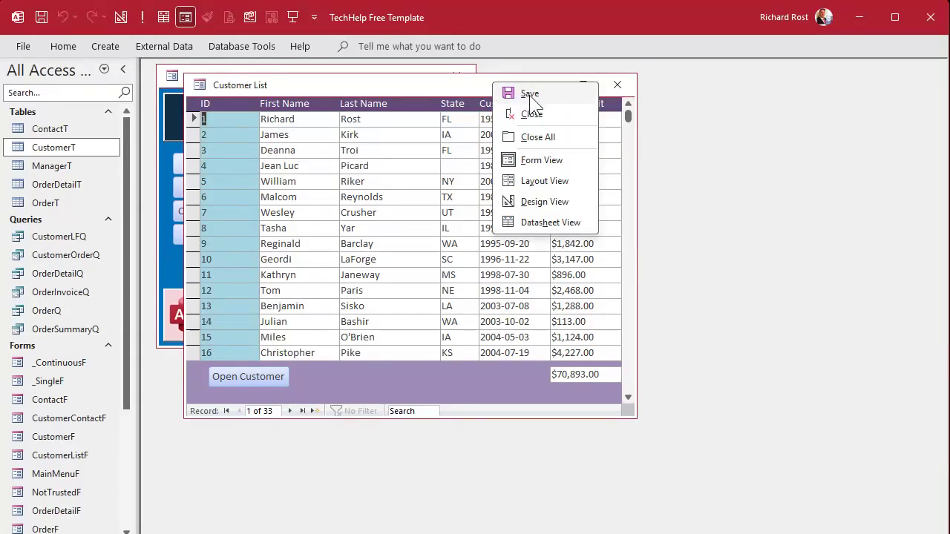
click(530, 206)
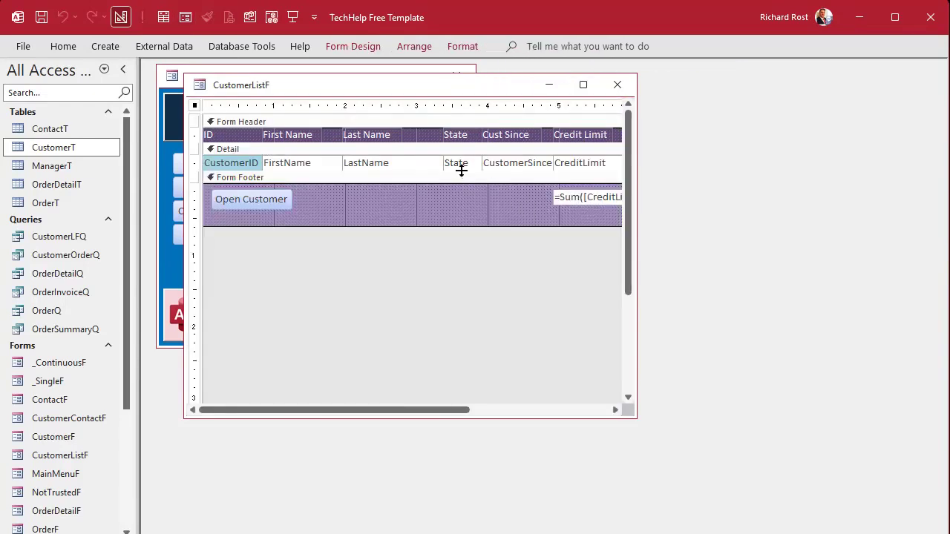
drag(462, 106, 598, 106)
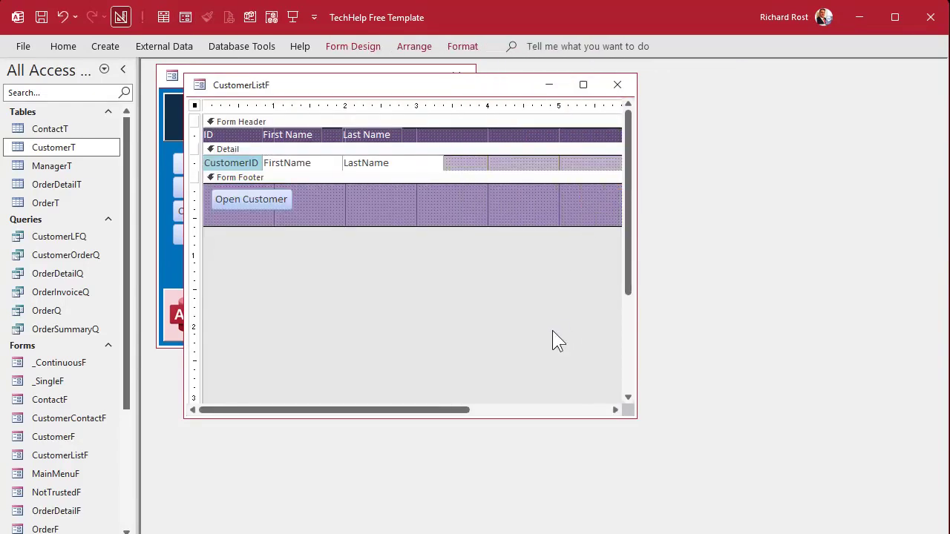
Check the customer list form's record source and the ManagerID values in CustomerT, and close both the table and the form.
double_click(194, 105)
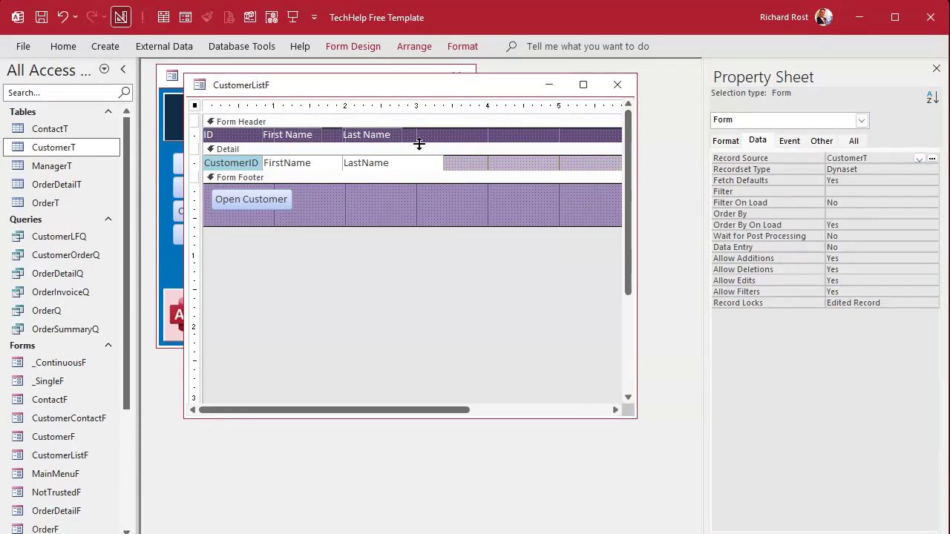
click(72, 147)
double_click(72, 147)
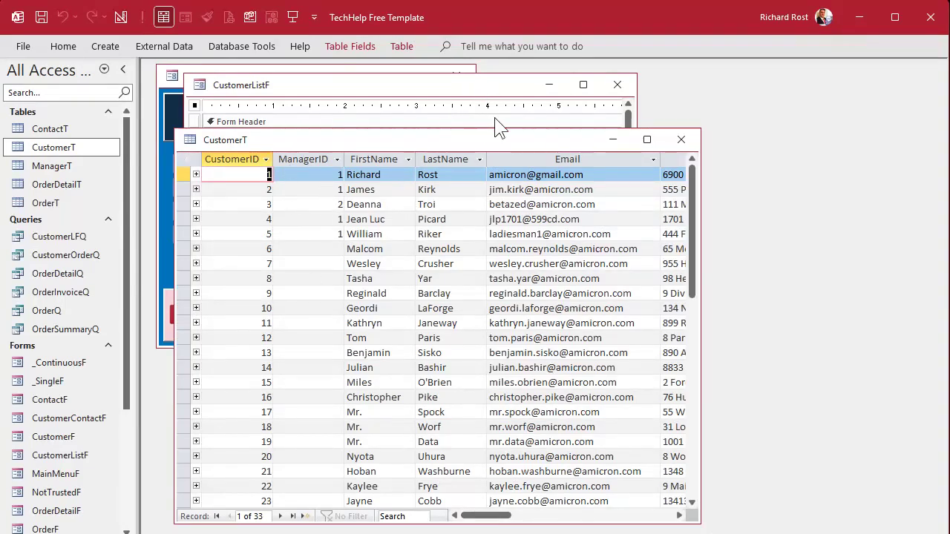
click(681, 139)
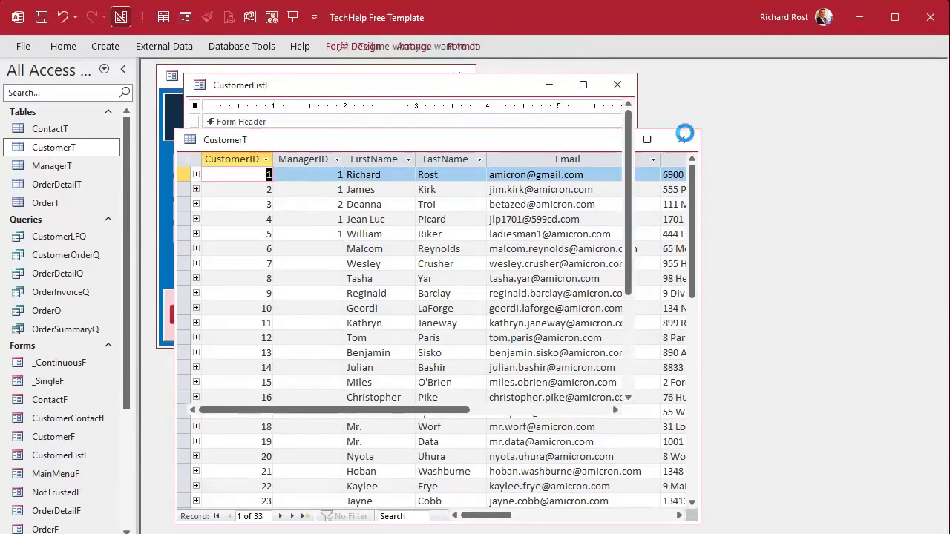
click(616, 85)
click(505, 391)
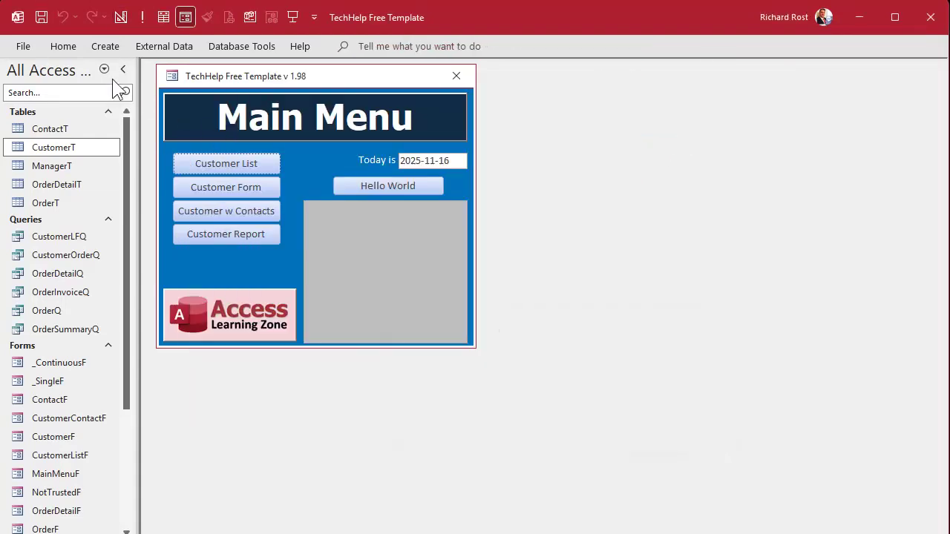
Create a new query in Design view containing the CustomerT and ManagerT tables.
click(107, 51)
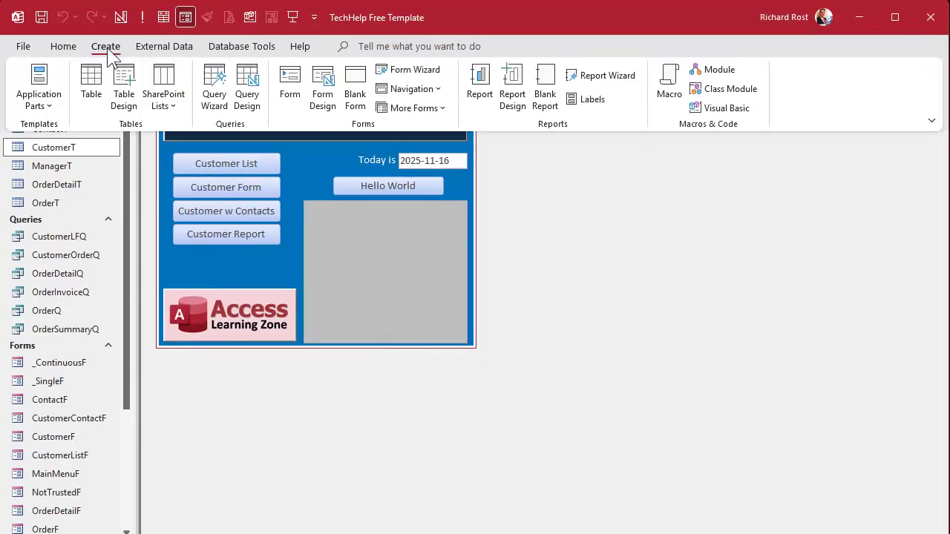
click(243, 92)
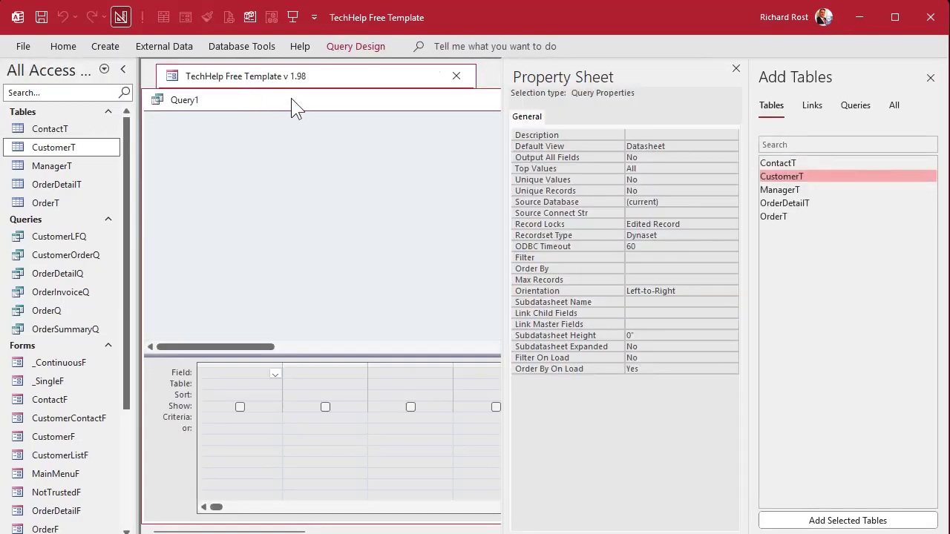
double_click(793, 178)
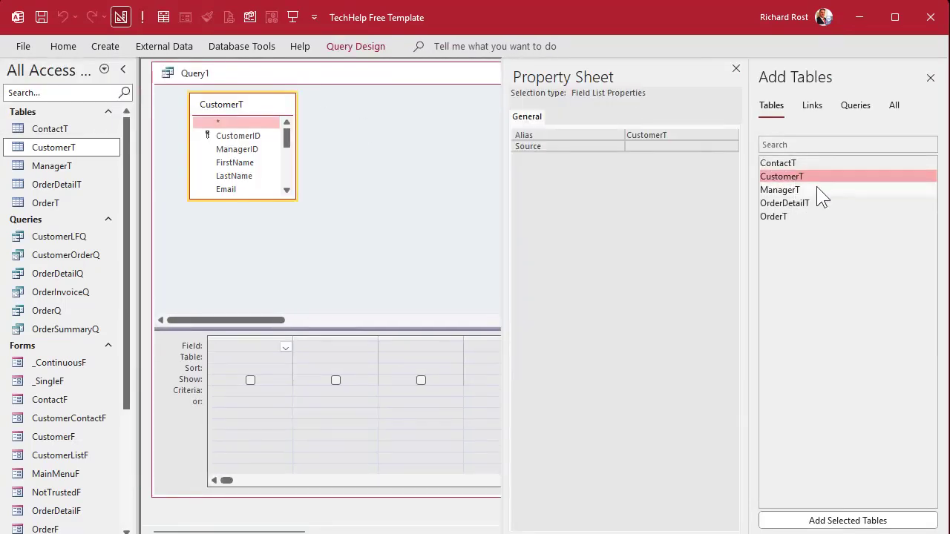
double_click(820, 192)
click(931, 77)
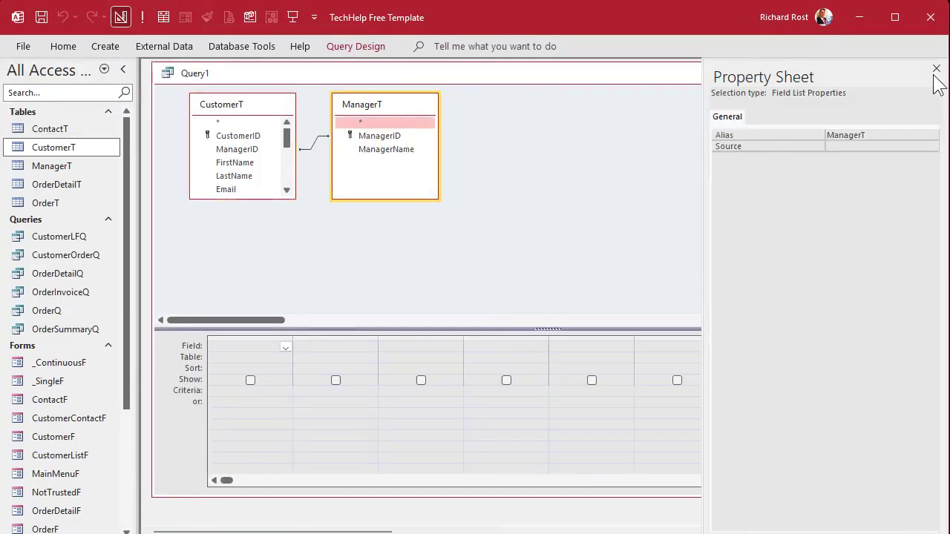
click(936, 68)
Add all CustomerT fields and ManagerName from ManagerT to the query, preview its records and return to Design view.
drag(401, 103, 464, 110)
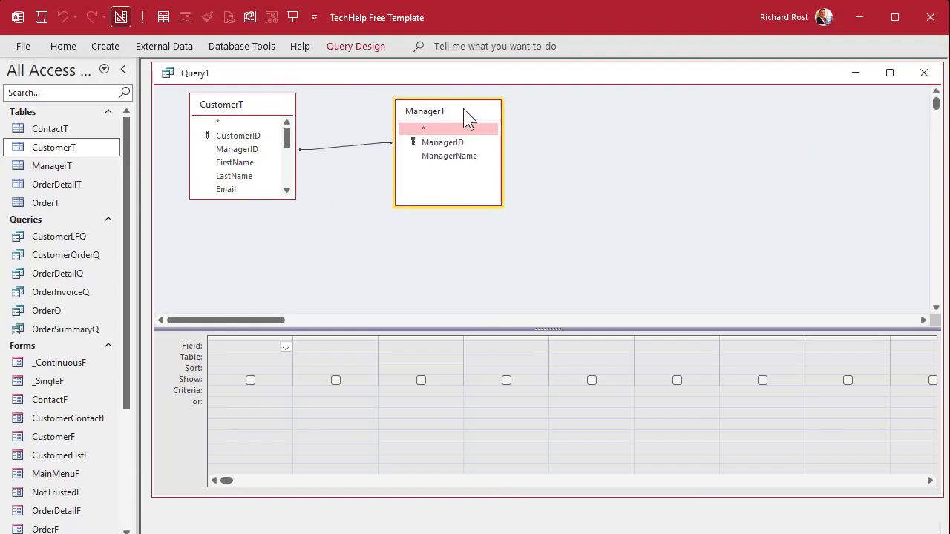
click(344, 147)
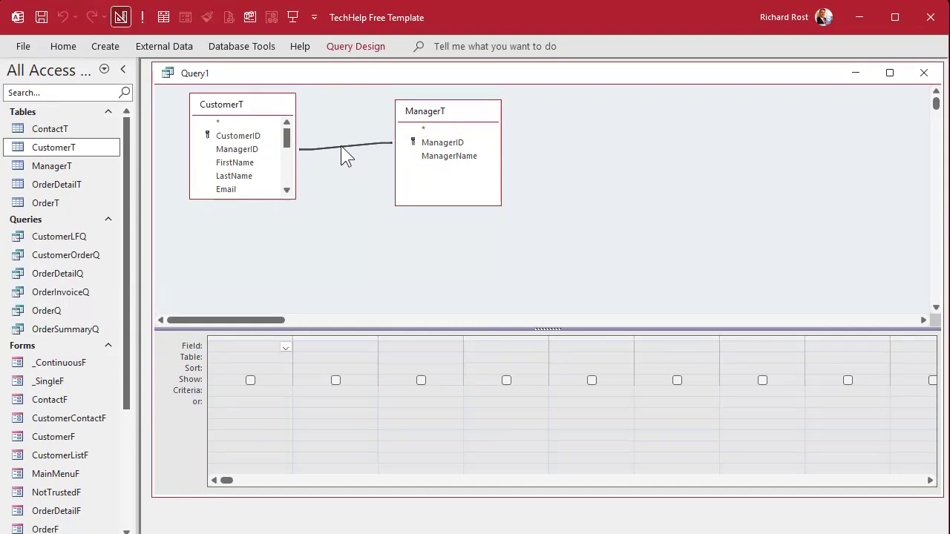
double_click(248, 122)
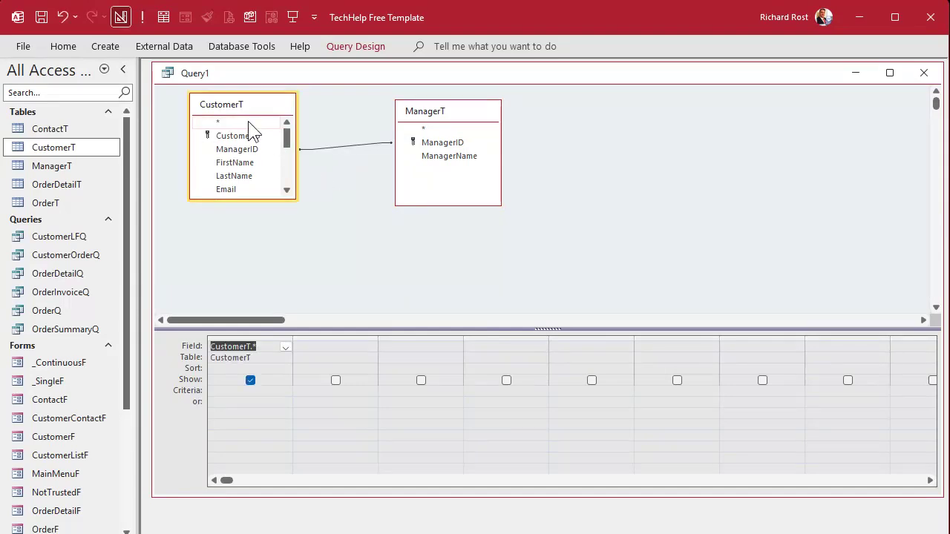
double_click(438, 156)
click(163, 17)
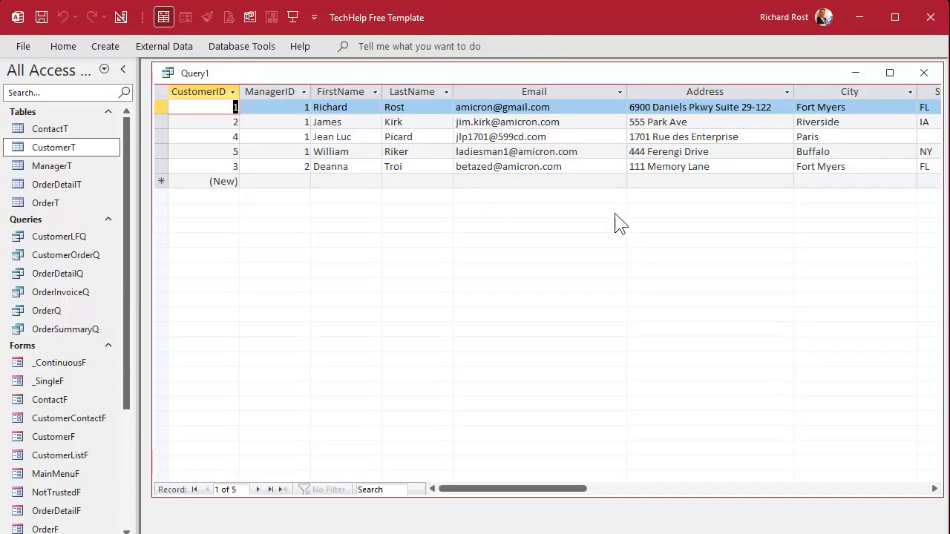
click(121, 17)
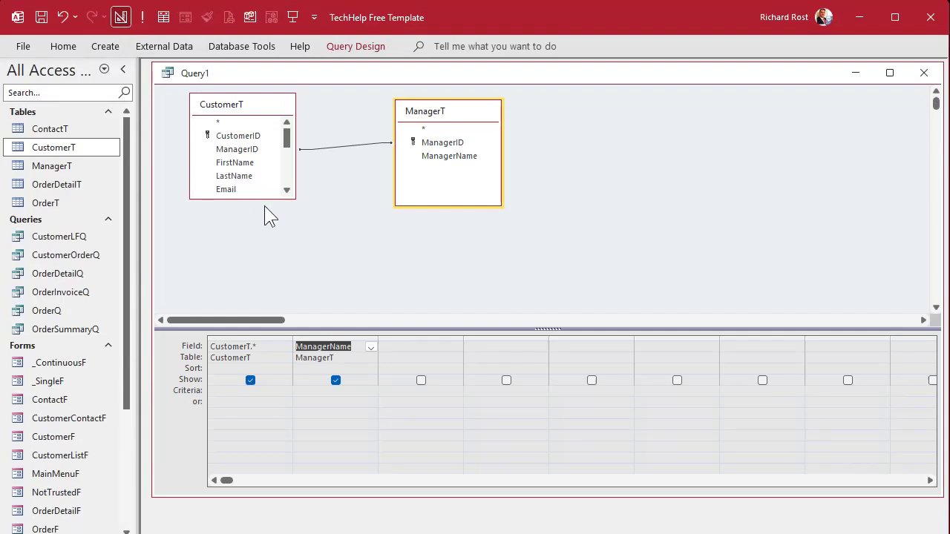
Set the join to include all records from CustomerT and only matching ManagerT records, and run the query to check ManagerName.
double_click(336, 147)
click(342, 231)
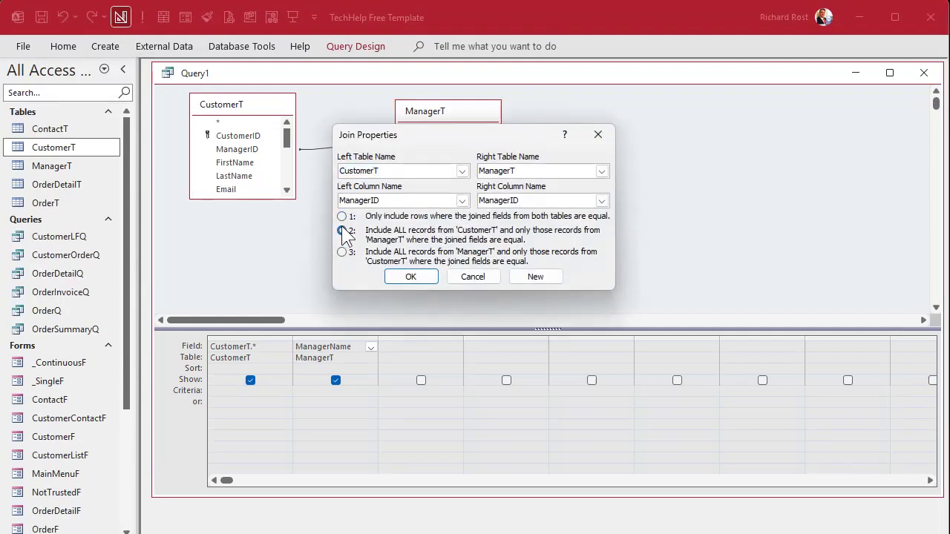
click(413, 277)
click(142, 17)
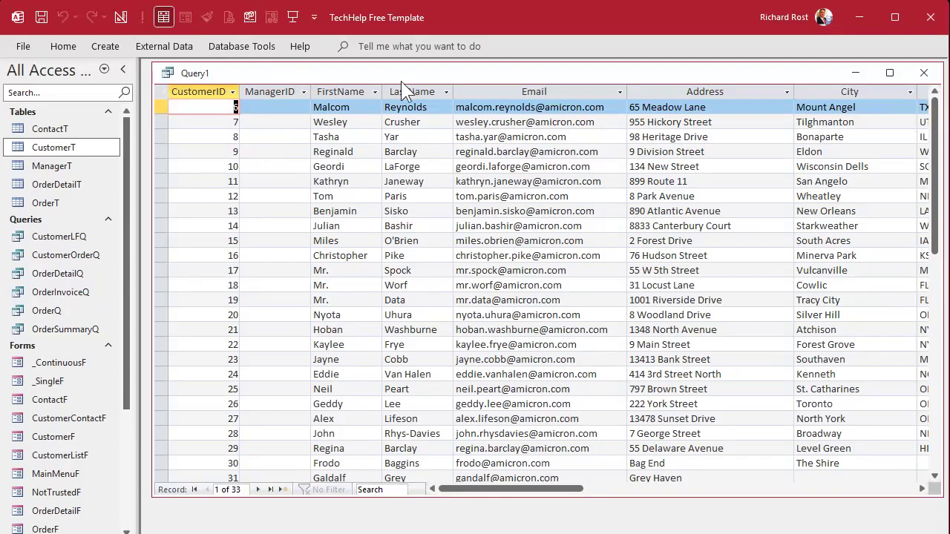
drag(501, 491, 776, 495)
drag(935, 119, 928, 271)
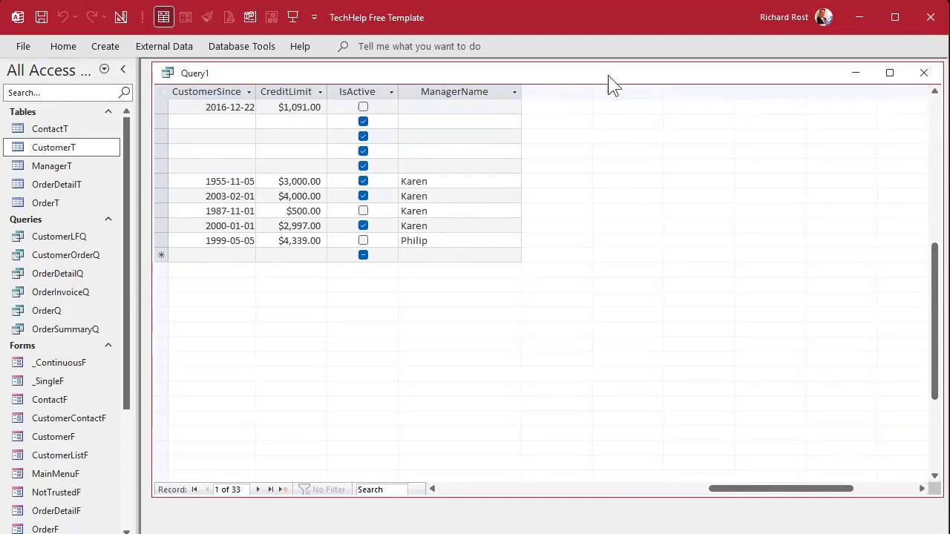
Save the query as ManagerQ and close it.
key(ctrl+s)
text(ManagerQ)
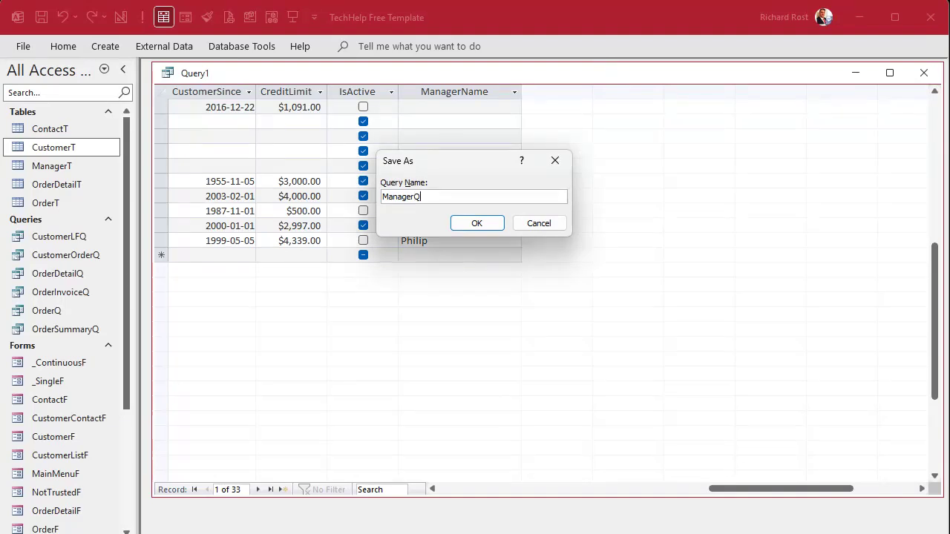
key(Return)
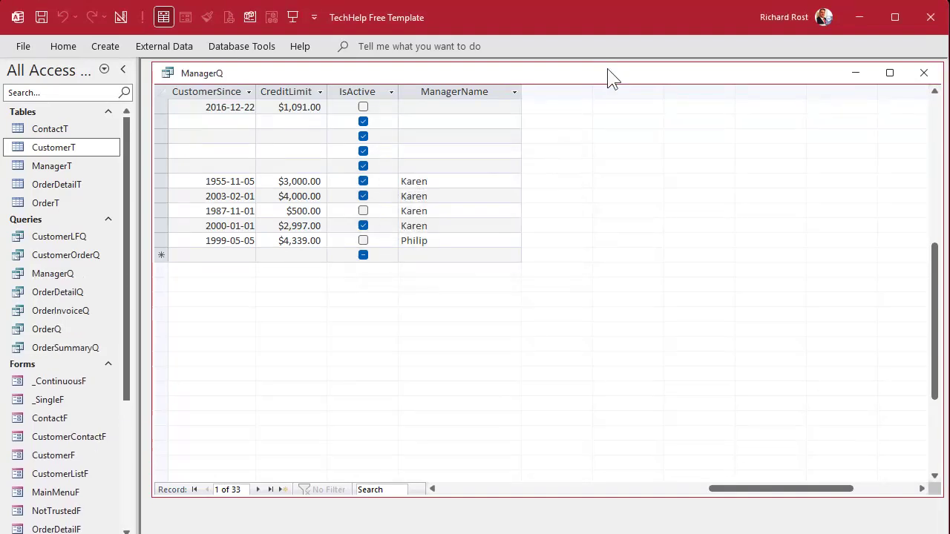
click(923, 73)
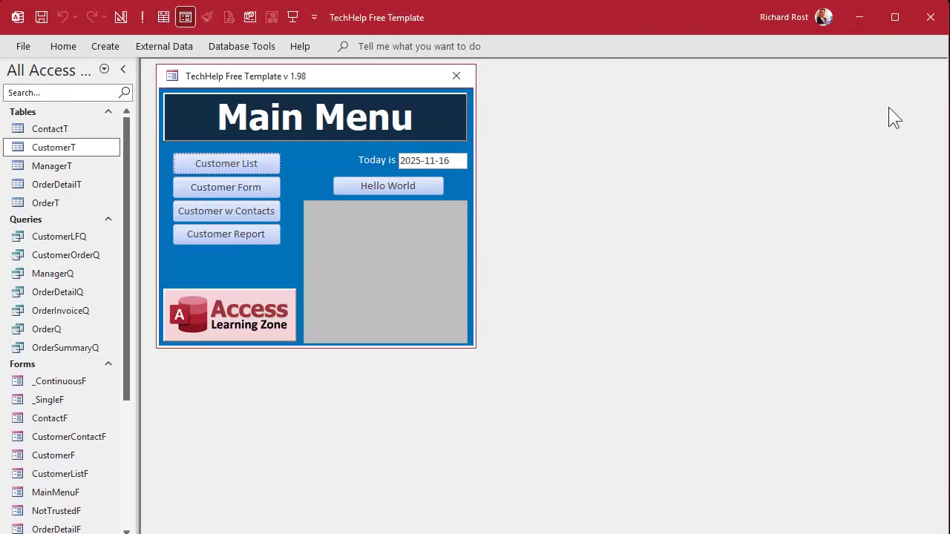
Open the customer list form in Design view and set its record source to ManagerQ.
click(215, 163)
right_click(300, 87)
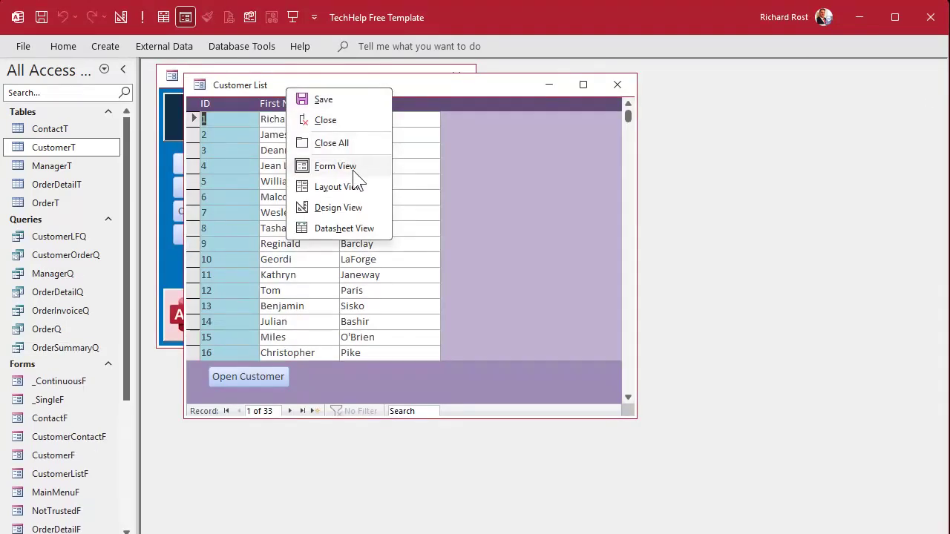
click(348, 207)
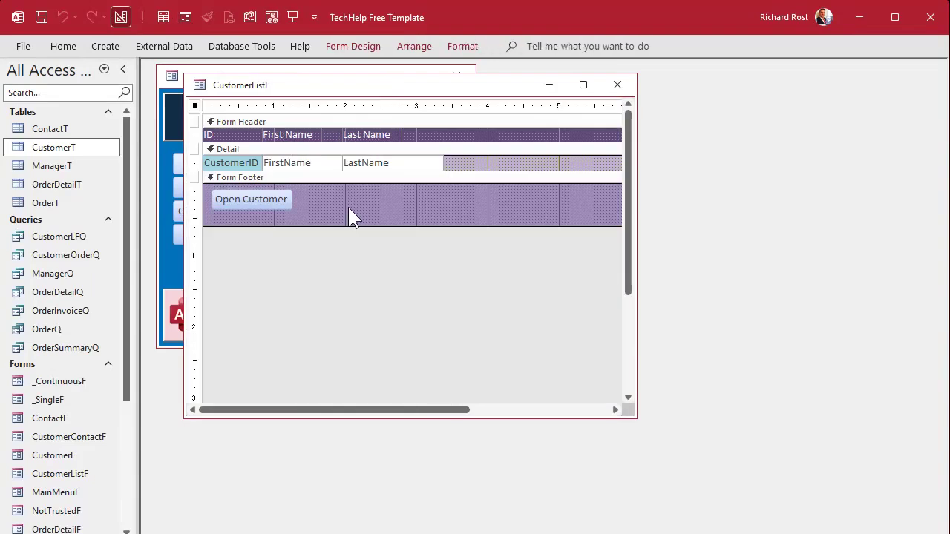
double_click(196, 106)
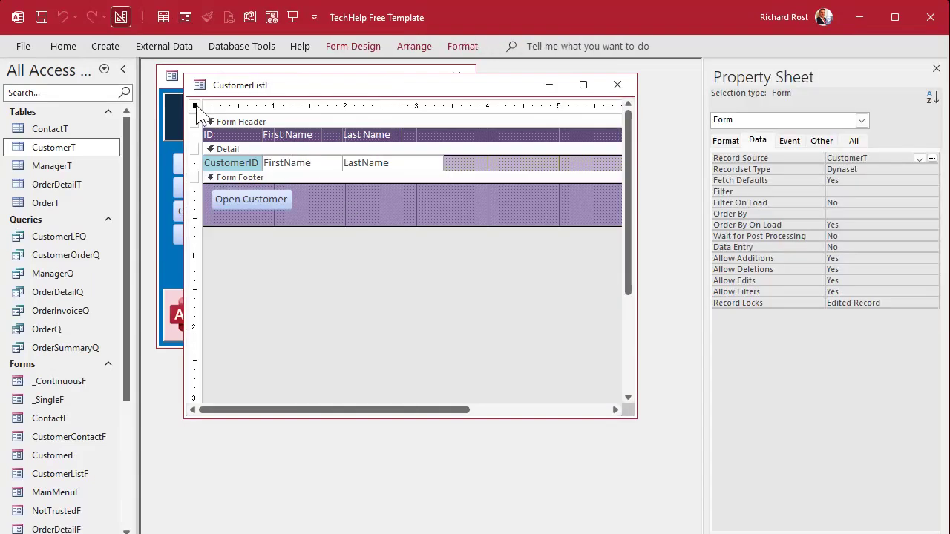
click(919, 160)
click(876, 210)
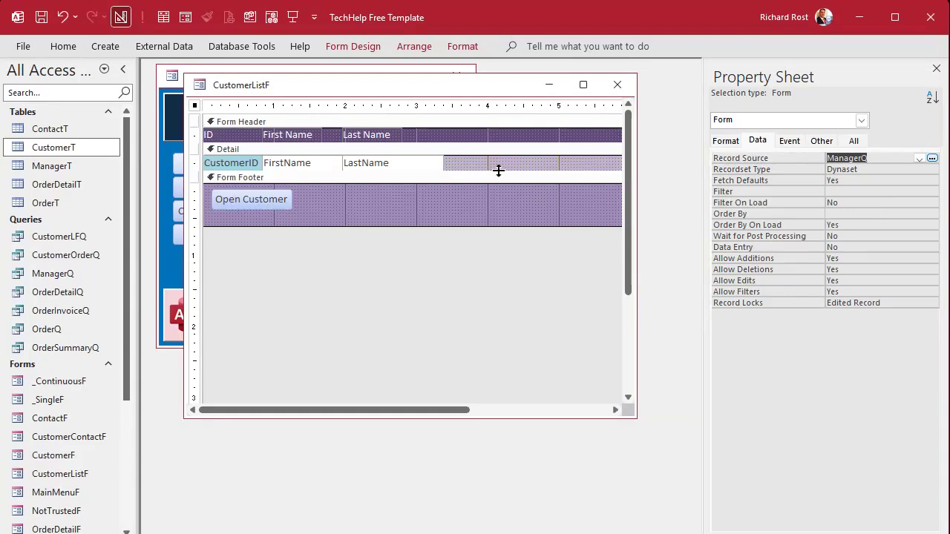
Add the ManagerName field beside LastName in the Detail section and delete its attached label.
click(335, 43)
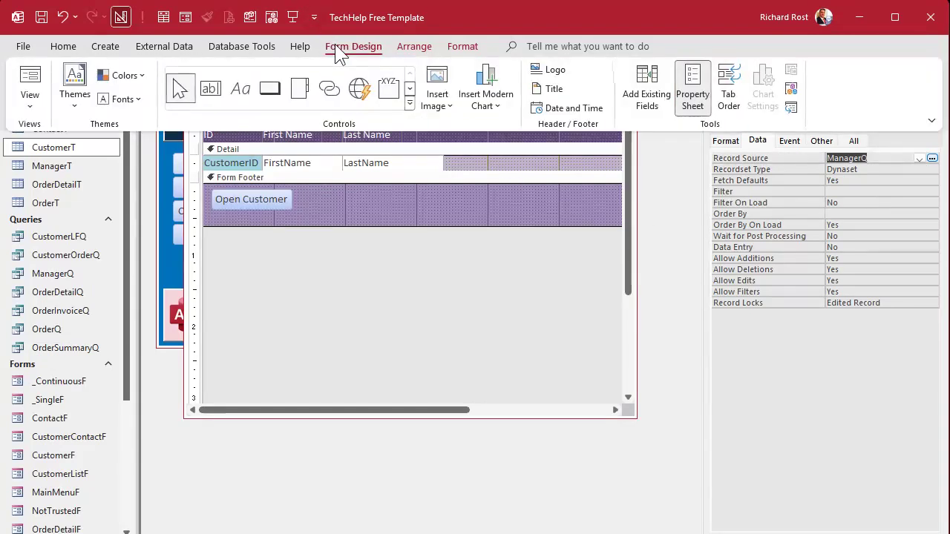
click(638, 101)
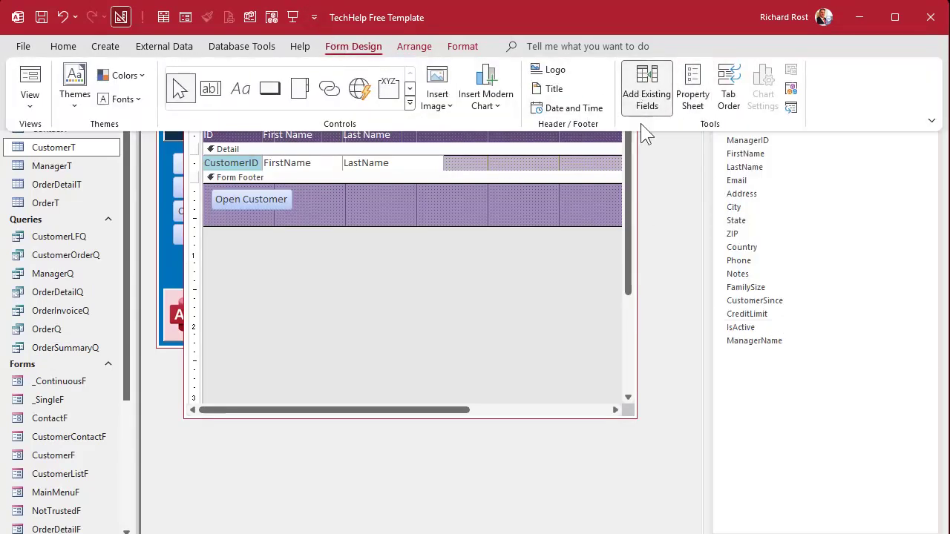
click(772, 343)
drag(772, 342, 444, 154)
click(409, 169)
key(Delete)
Copy the Last Name header label, place the copy above the ManagerName field and change its caption to Manager.
click(381, 133)
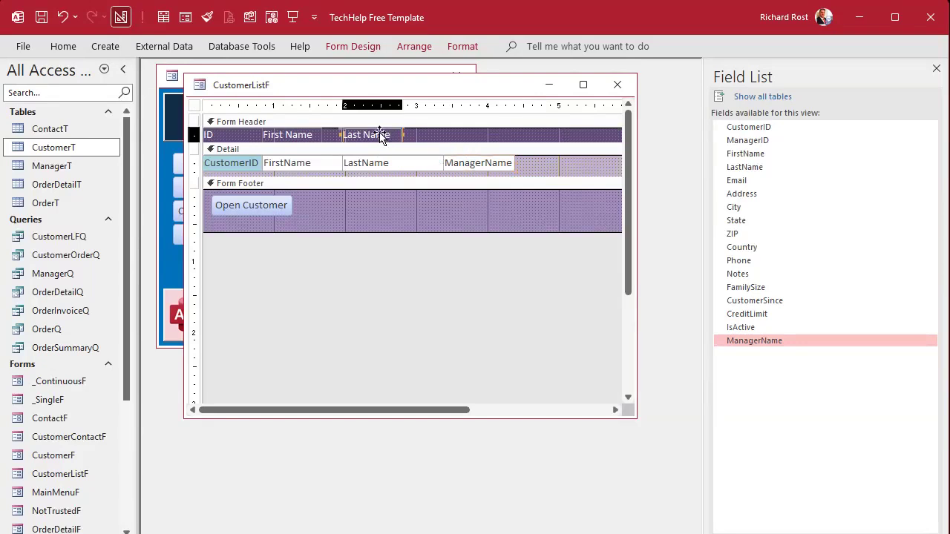
click(421, 141)
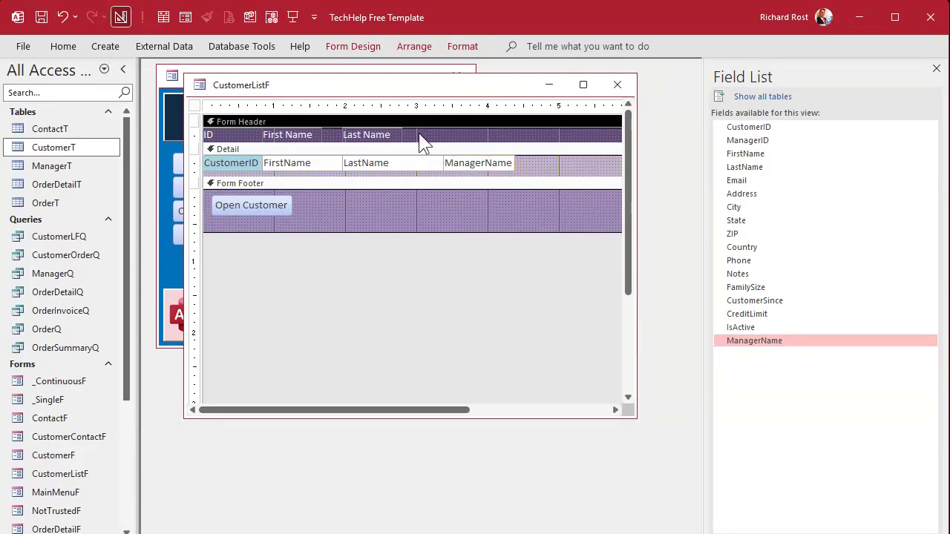
click(371, 135)
key(ctrl+c)
key(ctrl+v)
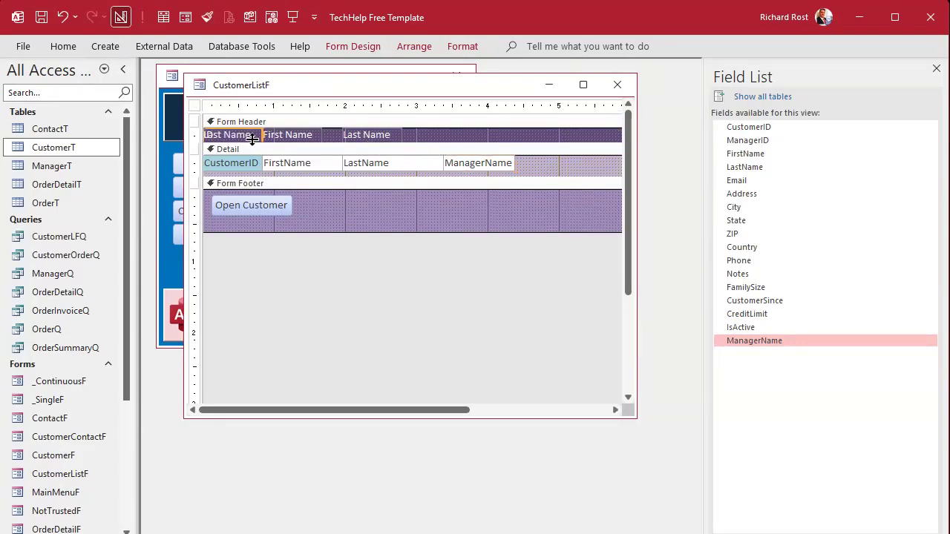
drag(247, 128, 490, 127)
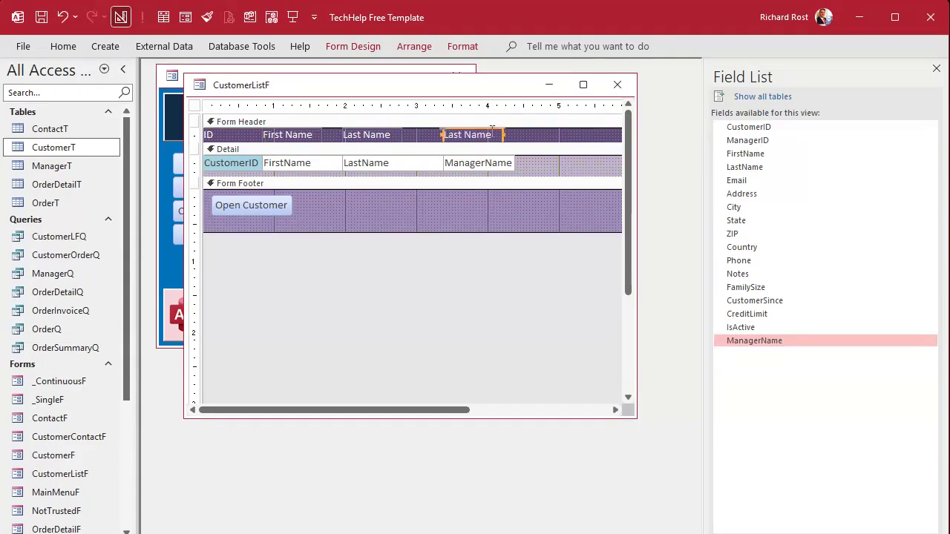
key(F2)
text(Manager)
Shrink the Detail section to the field height, close the form and reopen the customer list to check the Manager column.
drag(527, 174, 527, 169)
click(616, 85)
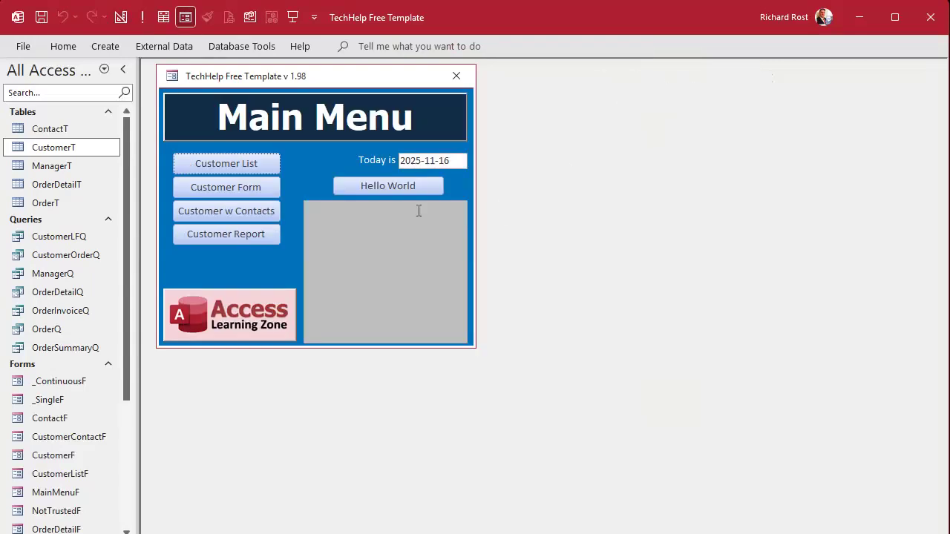
click(253, 166)
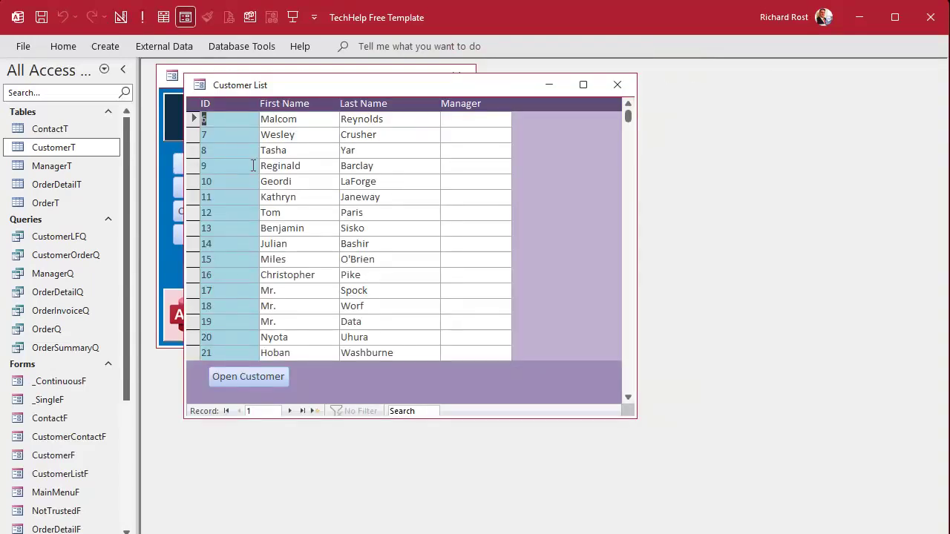
click(629, 125)
drag(635, 278, 630, 319)
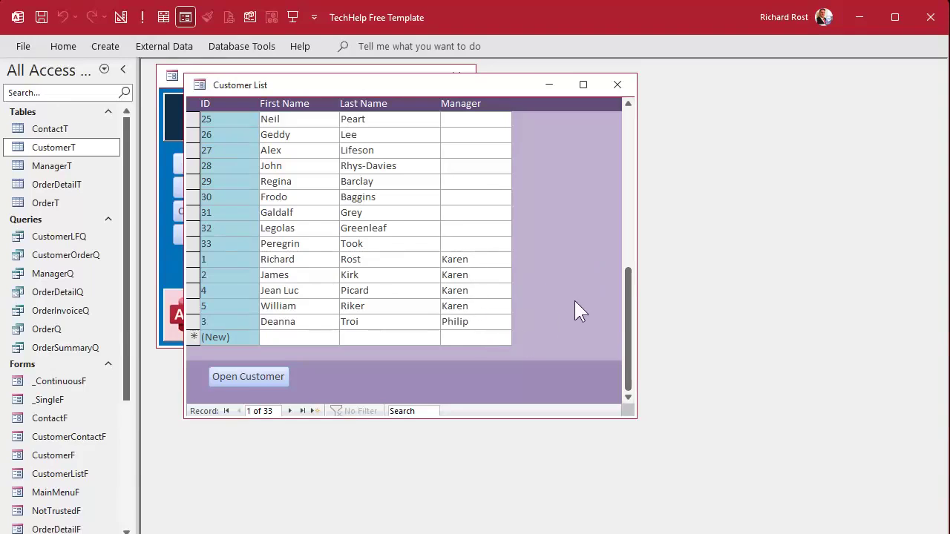
Try overwriting customer 1's manager with the other manager's name in the customer list, and enter the original name again.
click(480, 260)
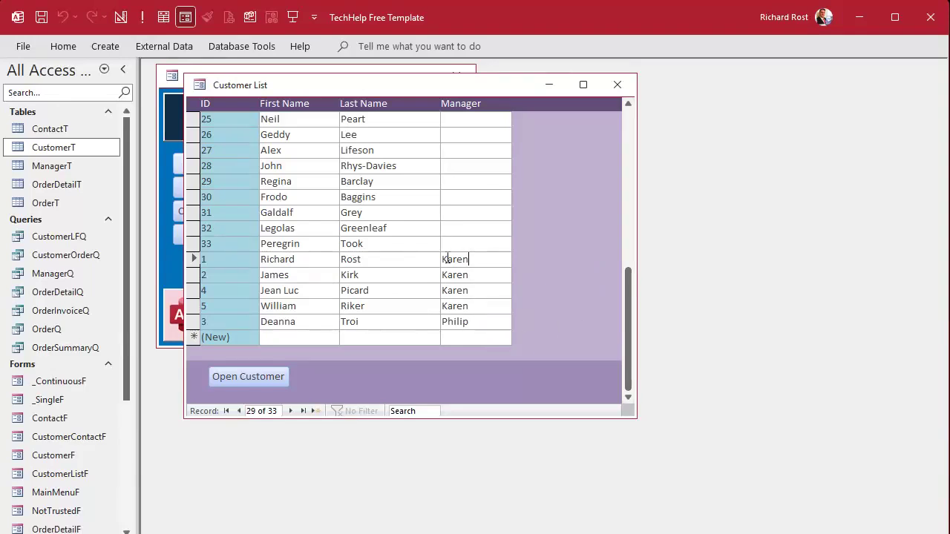
key(F2)
text(Philip)
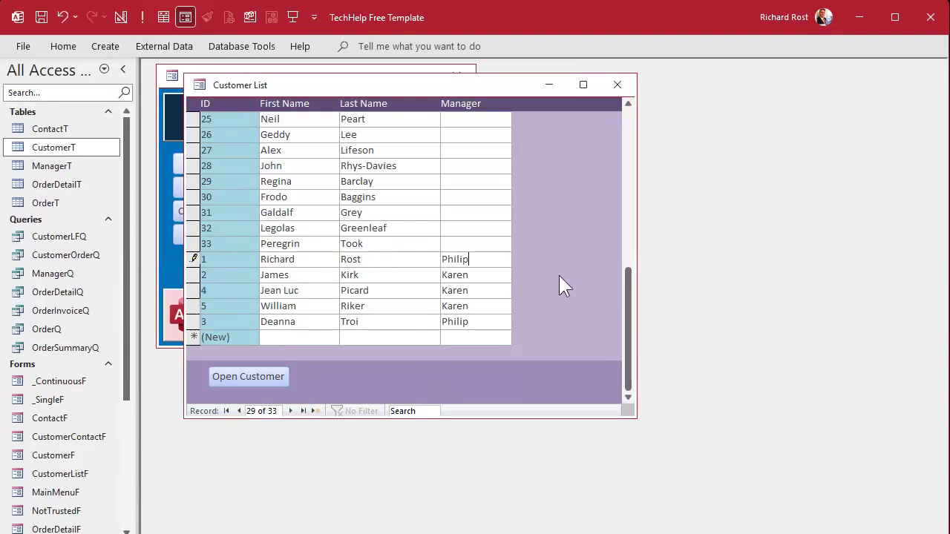
key(Tab)
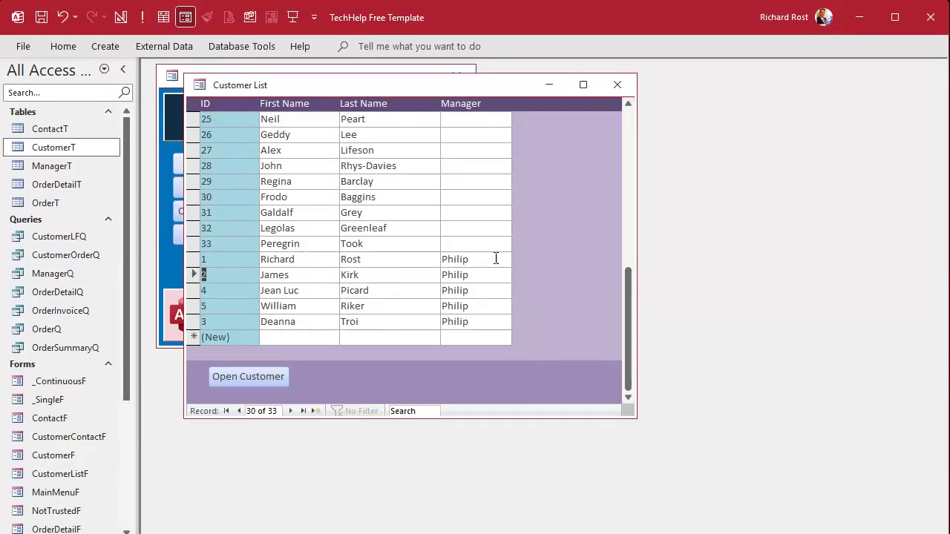
click(443, 259)
text(Karen)
key(Tab)
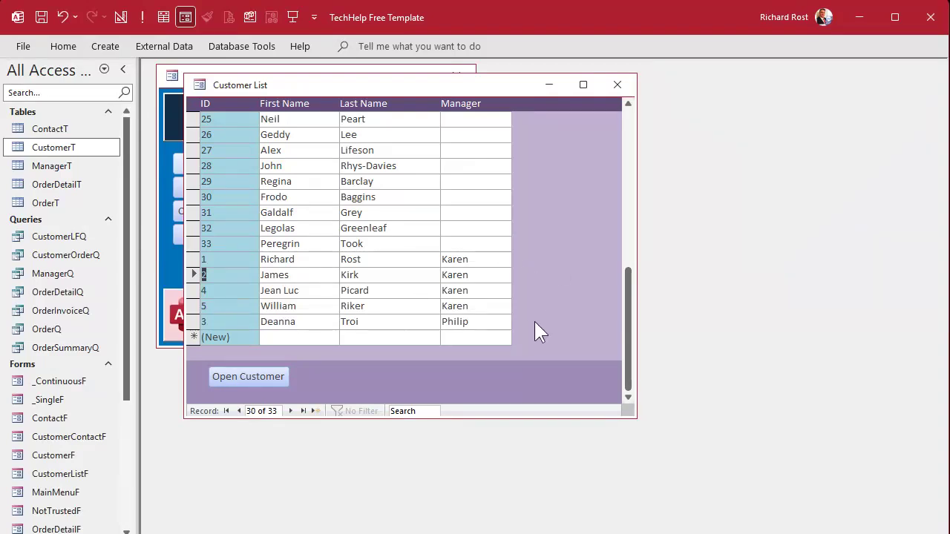
Open ManagerQ and examine which manager names its ManagerName column holds for the assigned customers.
drag(467, 259, 417, 258)
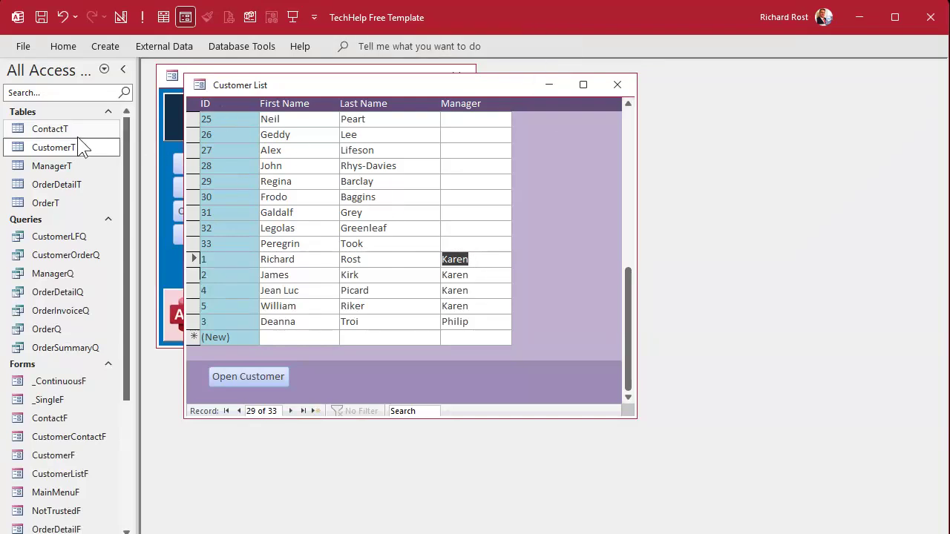
double_click(67, 275)
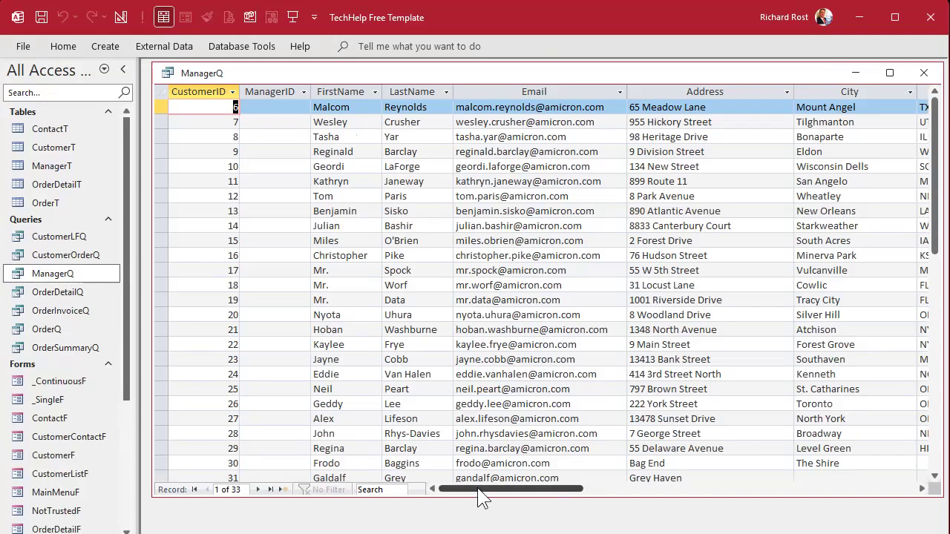
drag(481, 489, 621, 504)
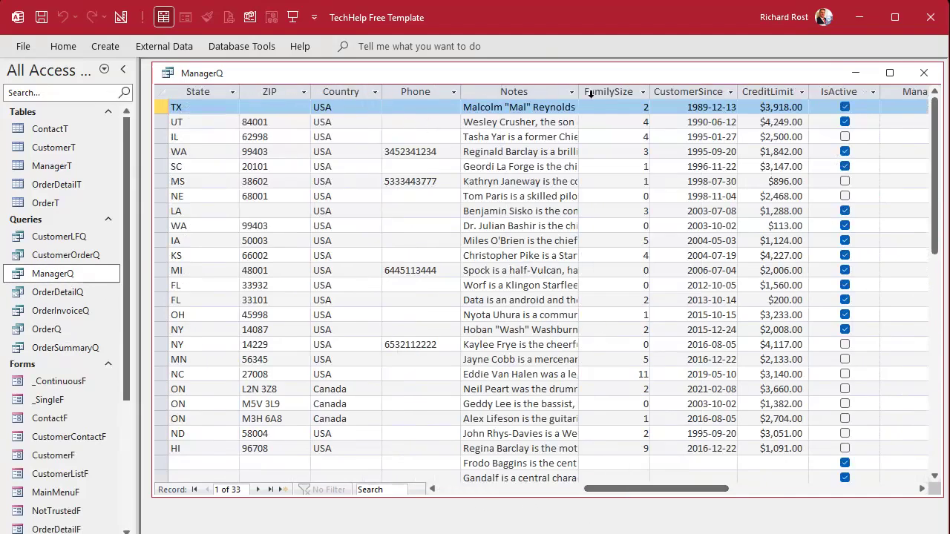
drag(677, 496, 781, 492)
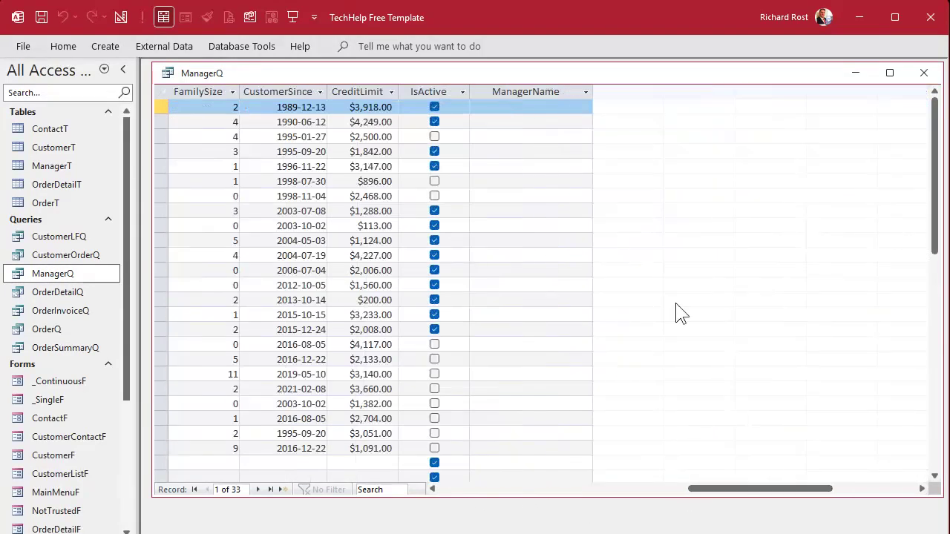
click(541, 92)
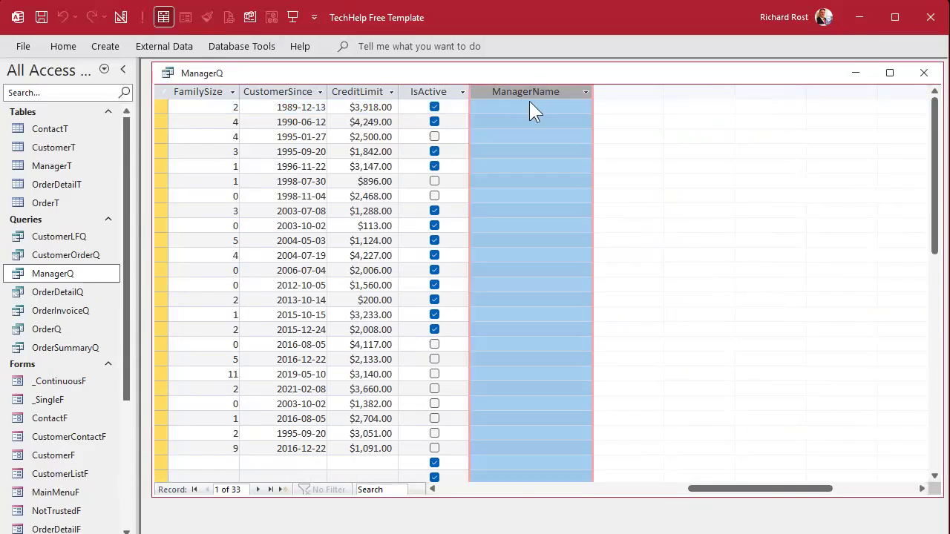
click(529, 106)
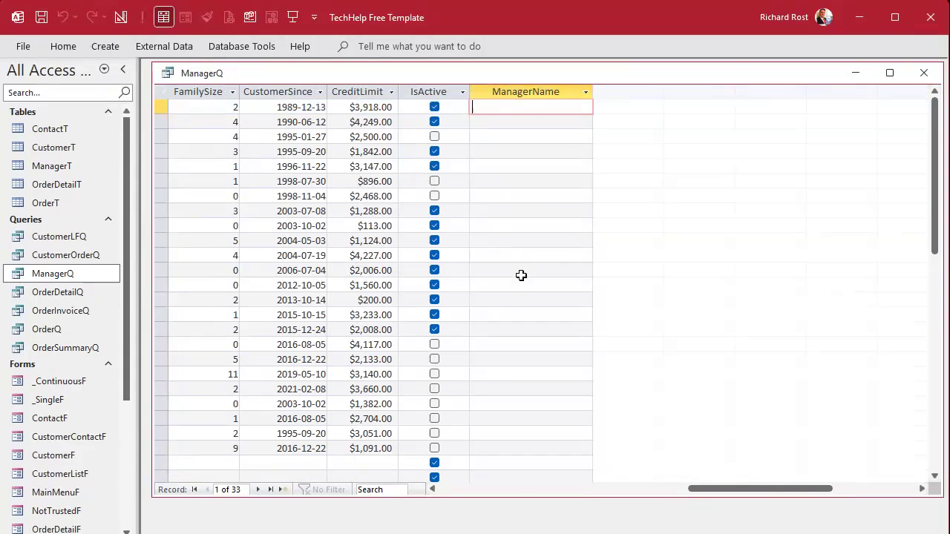
drag(937, 155, 923, 314)
double_click(508, 140)
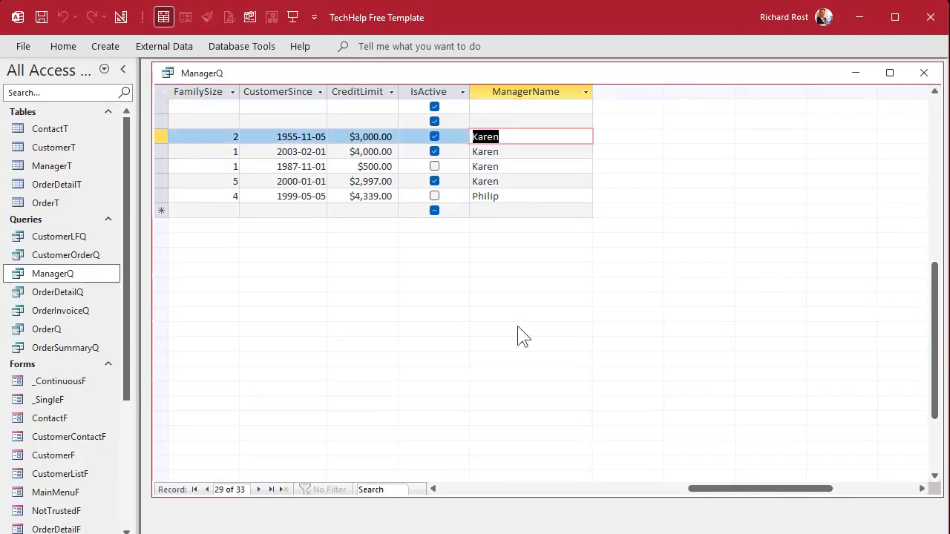
Overwrite customer 1's ManagerName in ManagerQ with a different first name, and check the first manager's record in ManagerT.
text(Joe)
key(Down)
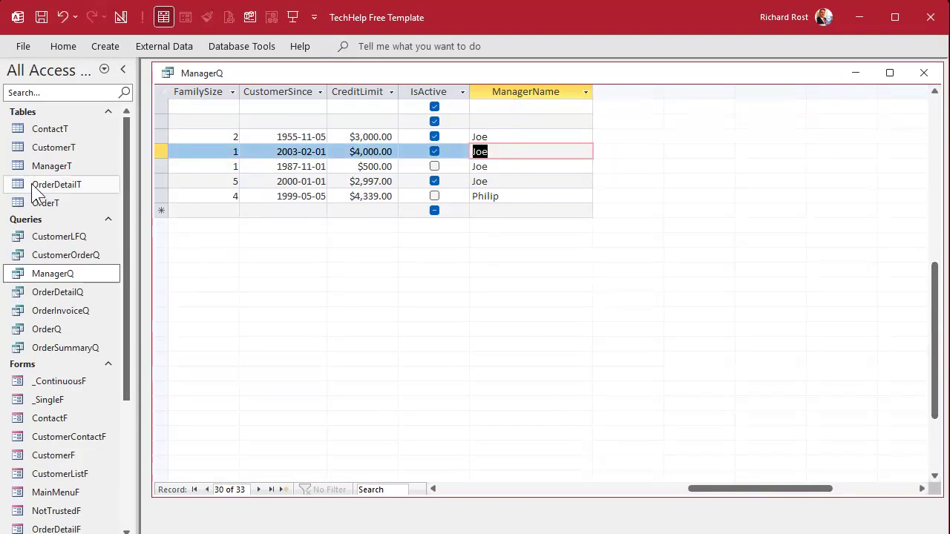
double_click(51, 165)
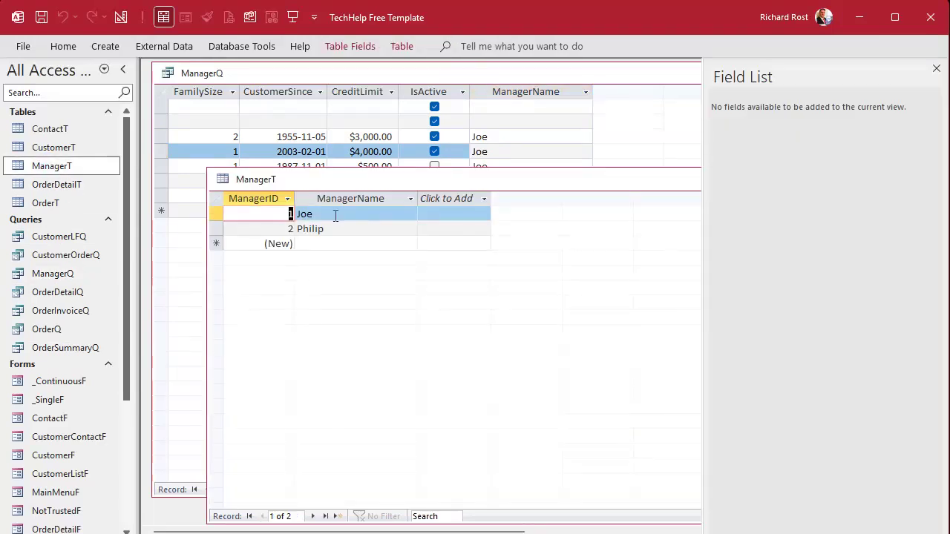
click(333, 216)
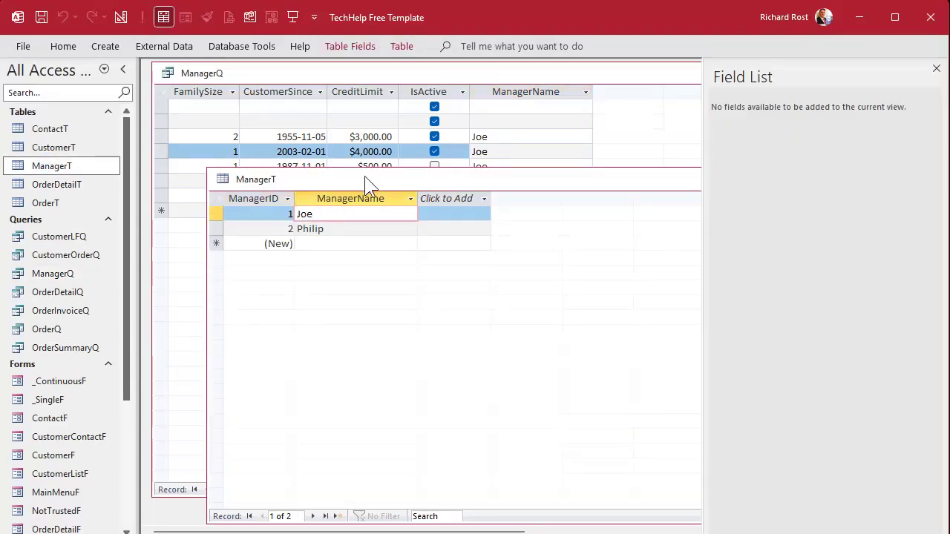
double_click(223, 179)
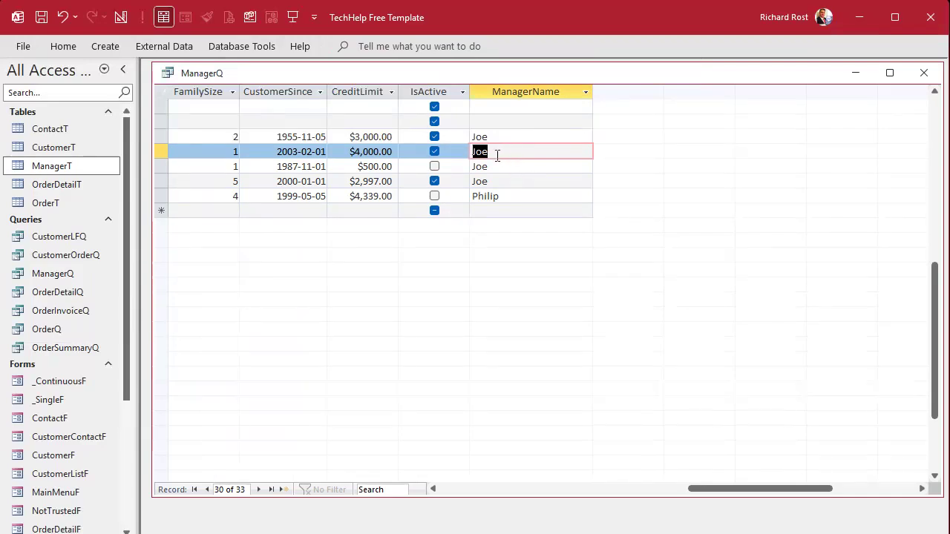
Enter the original manager name again in customer 1's ManagerName field and close ManagerQ.
click(497, 154)
click(471, 152)
double_click(508, 136)
text(Karen)
key(Tab)
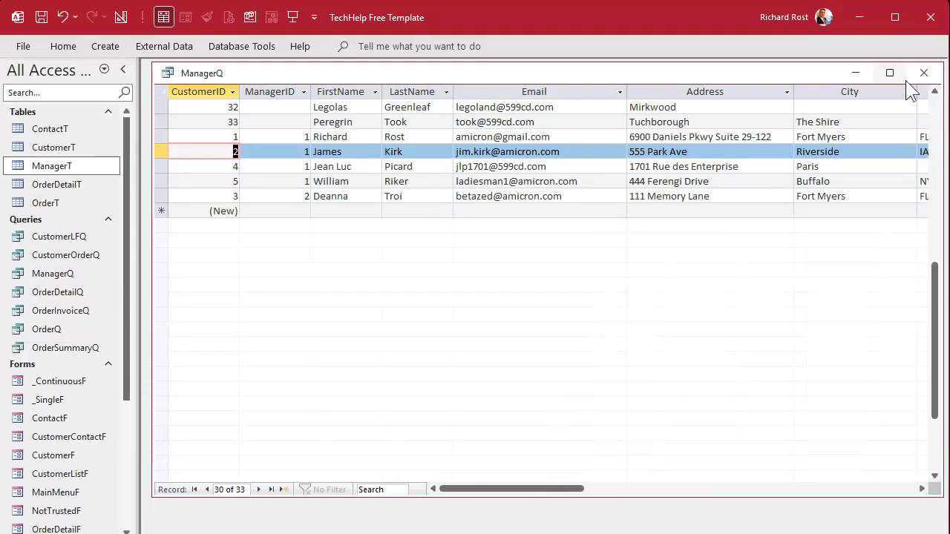
click(924, 73)
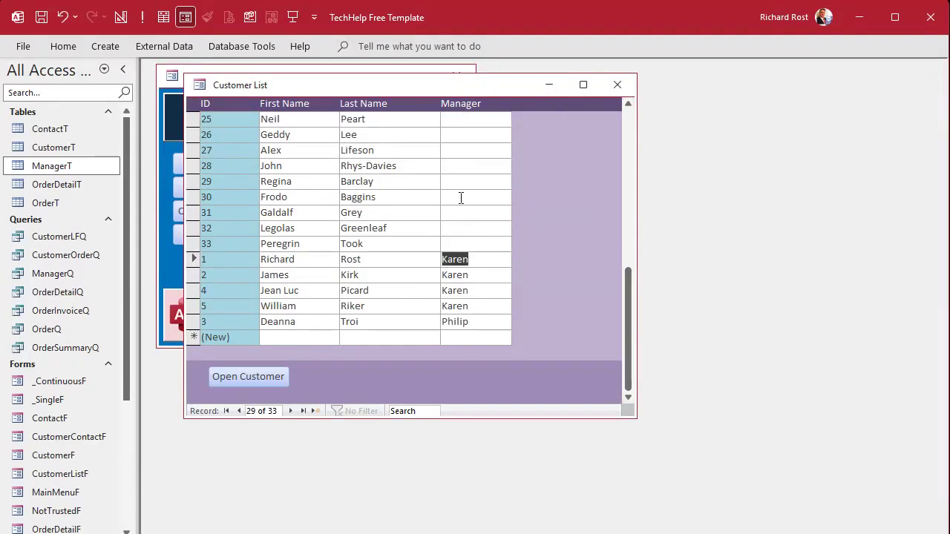
Delete the Manager header label and the ManagerName field from the customer list form in design view.
mouse_move(627, 327)
mouse_down()
mouse_move(668, 146)
mouse_move(642, 339)
mouse_up()
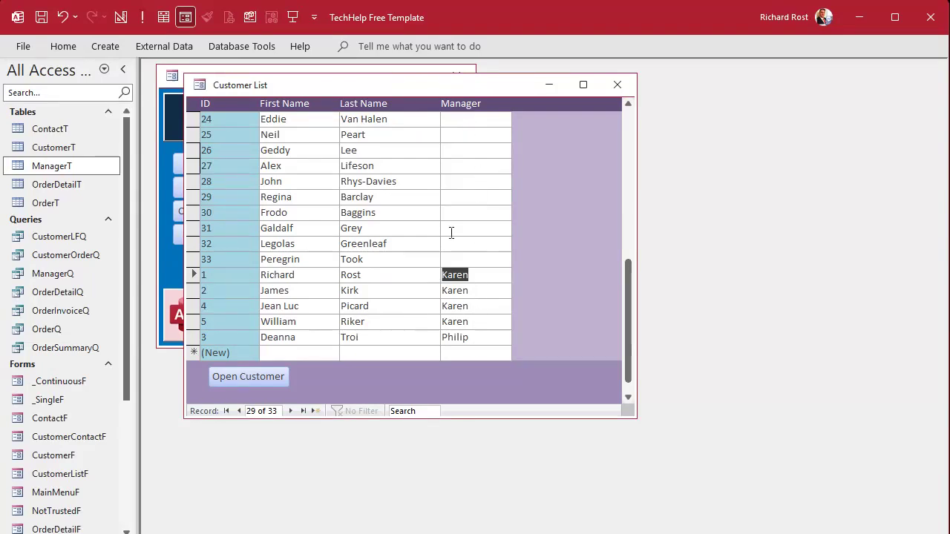
right_click(451, 87)
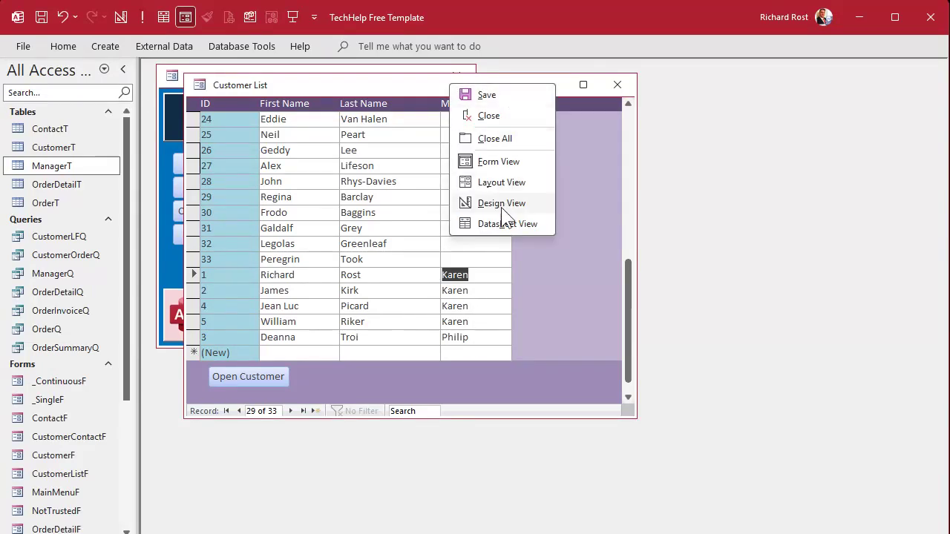
click(501, 207)
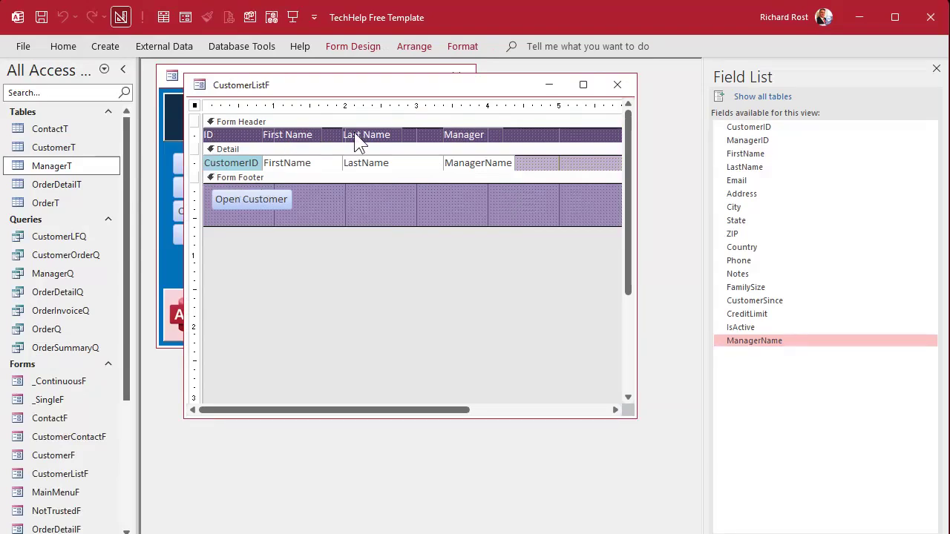
click(462, 104)
key(Delete)
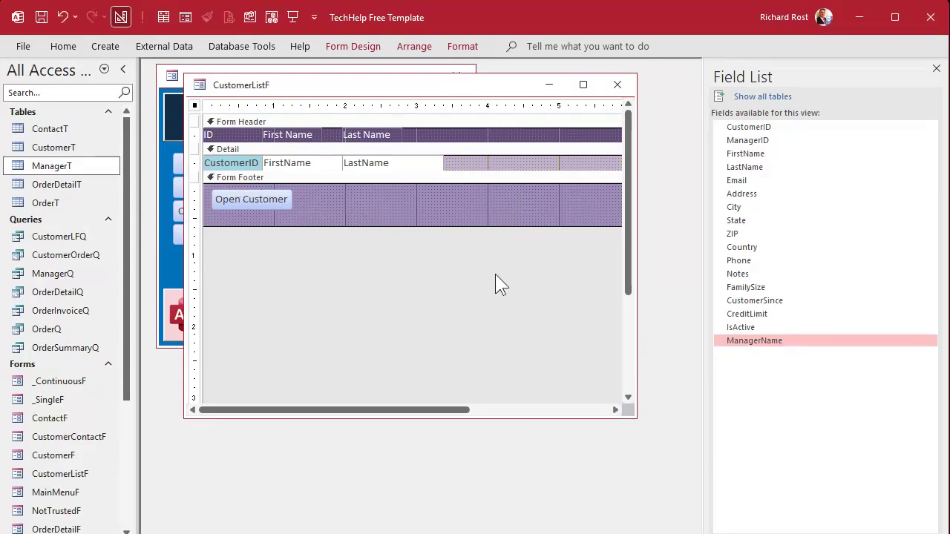
click(936, 69)
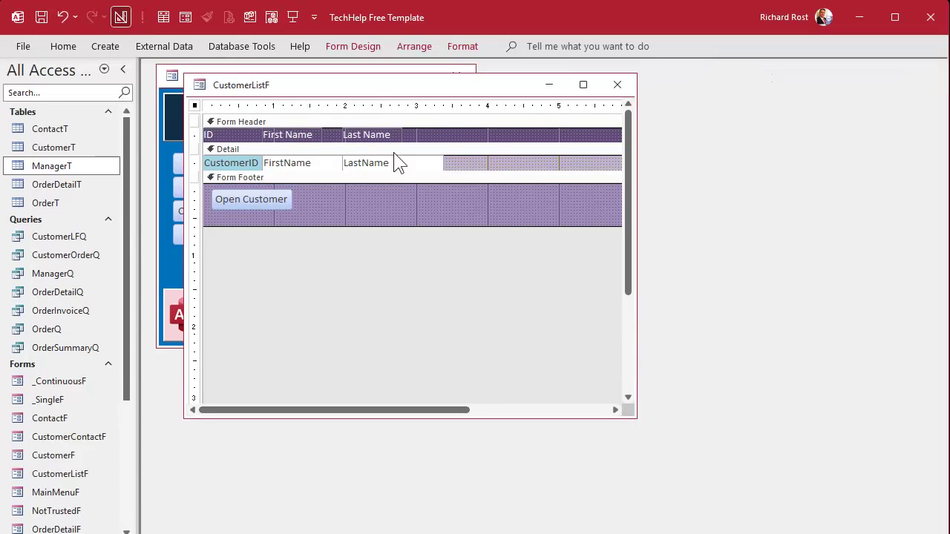
Set the customer list form's Record Source to CustomerT.
double_click(196, 107)
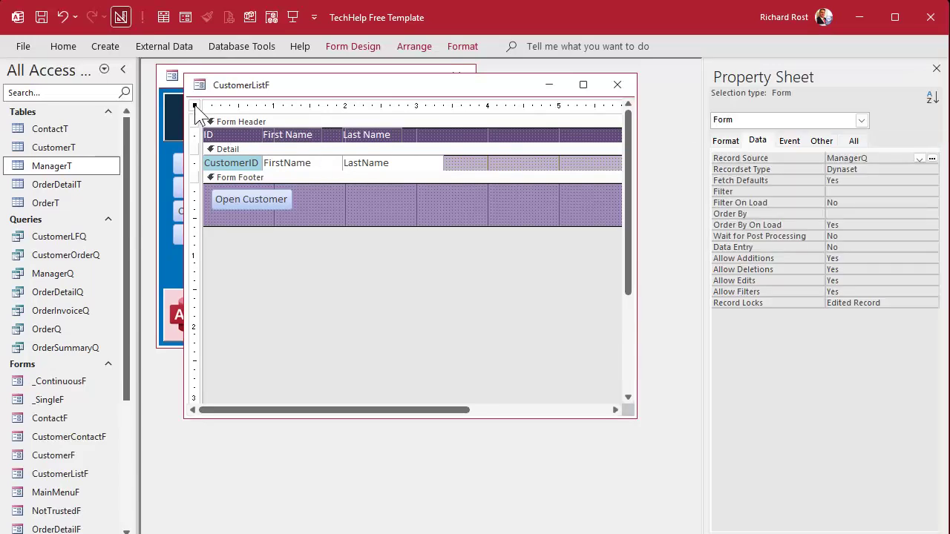
click(920, 158)
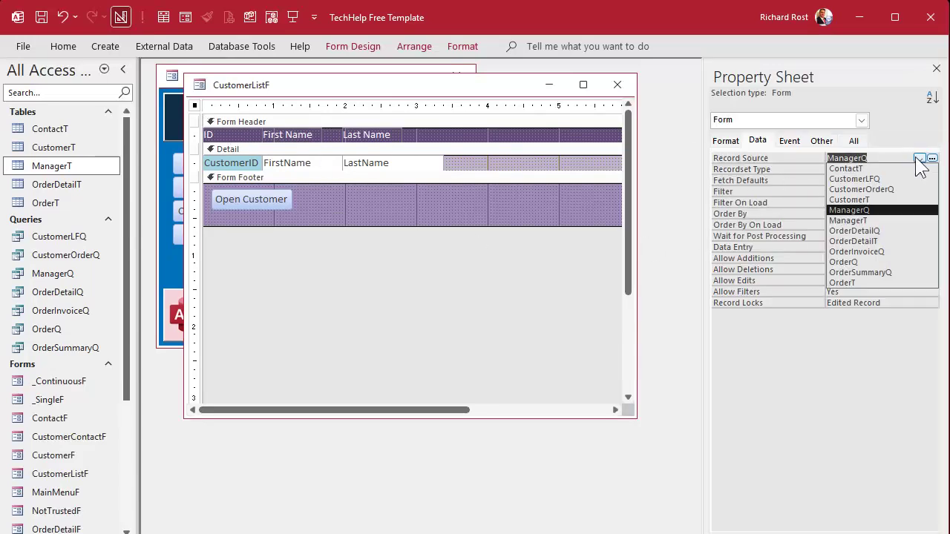
click(876, 201)
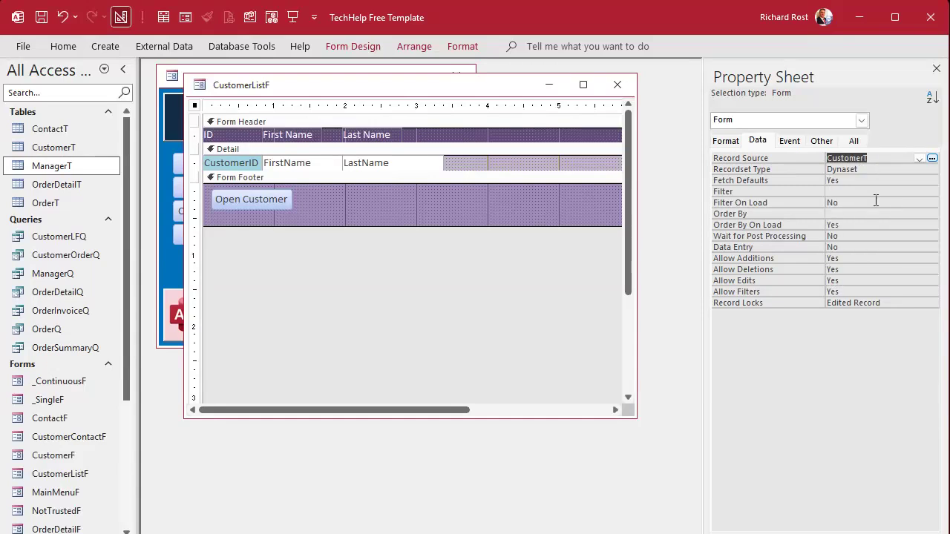
key(Tab)
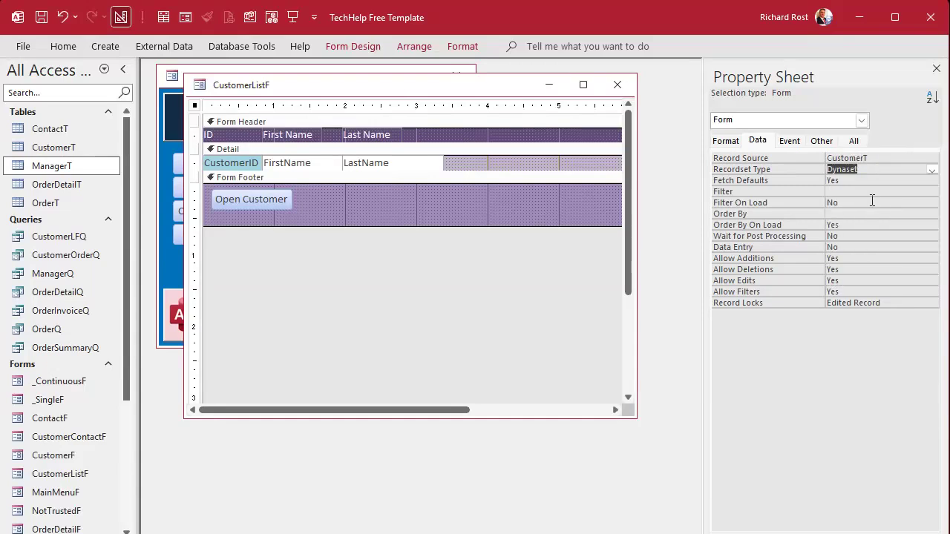
Add a combo box beside the LastName field in the Detail section, taking its values from the ManagerT table.
click(539, 170)
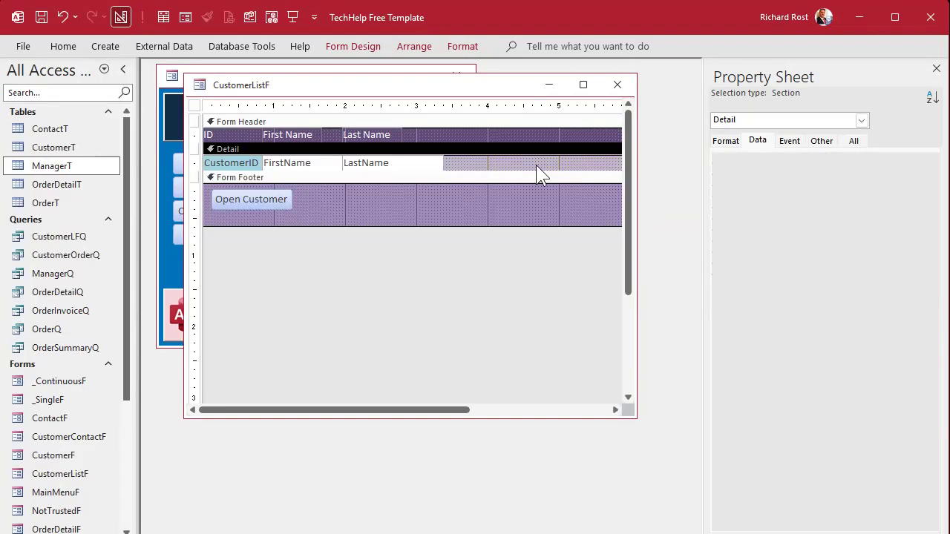
click(355, 46)
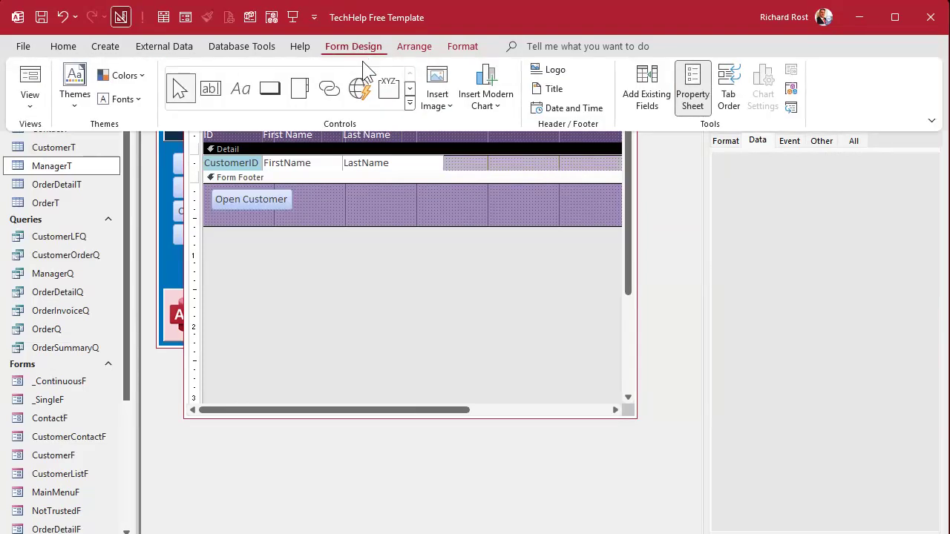
click(409, 104)
click(213, 113)
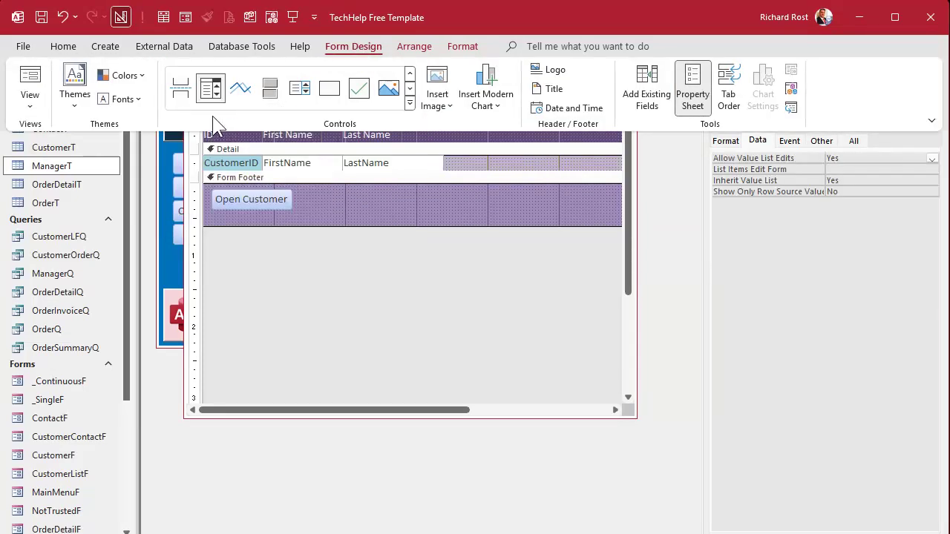
click(458, 160)
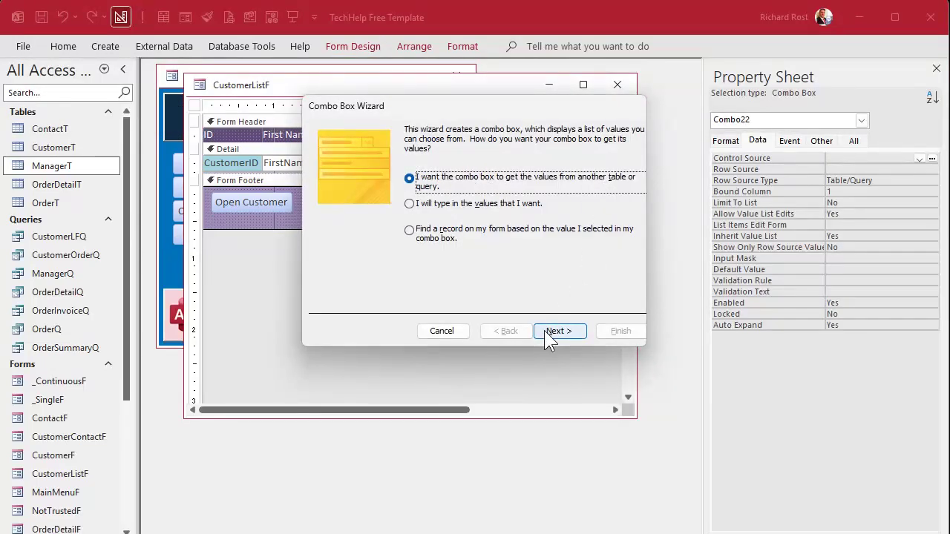
click(551, 333)
click(480, 183)
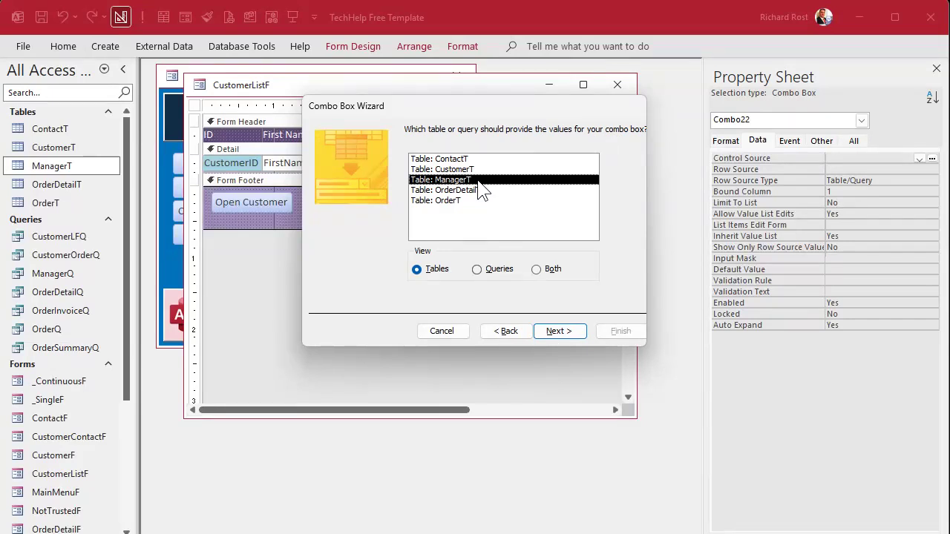
Include ManagerID and ManagerName in the combo box, sort it by ManagerName ascending and store the selection in ManagerID.
click(561, 333)
click(454, 253)
click(558, 331)
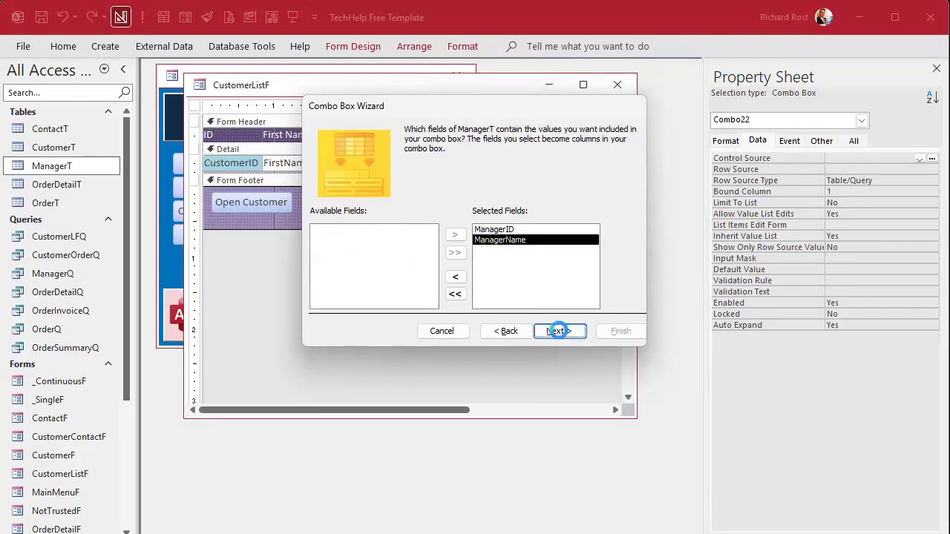
click(437, 181)
click(409, 211)
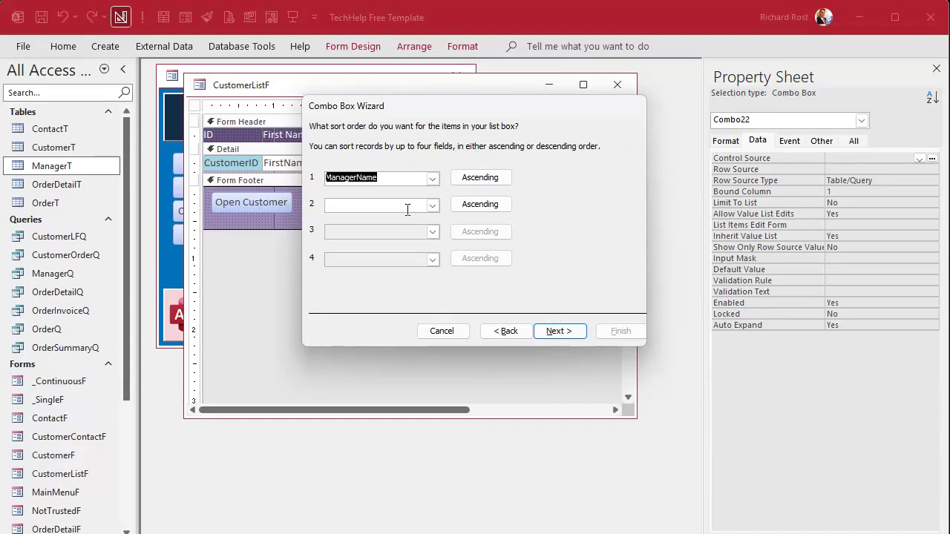
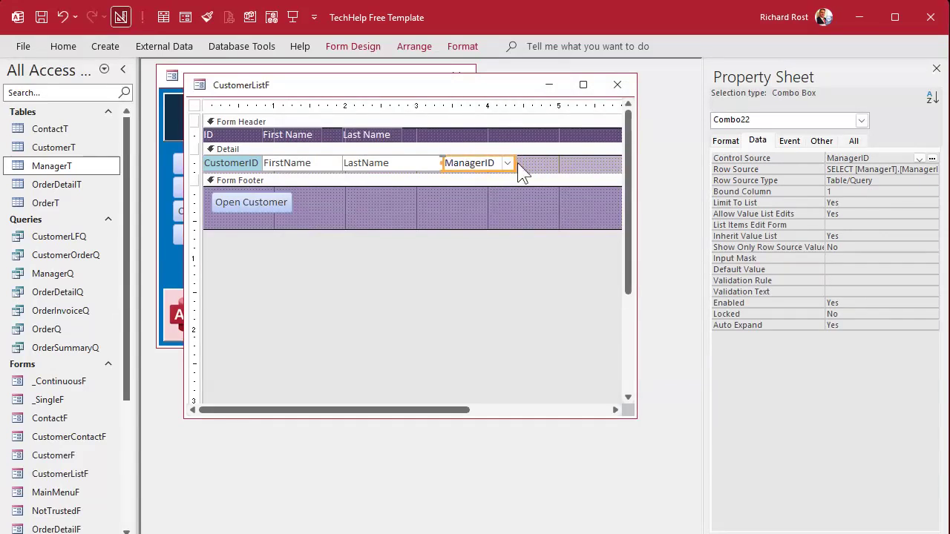
Shrink the Detail section to the combo box's height, and assign customer 4 the other manager in the reopened customer list.
drag(529, 172, 528, 155)
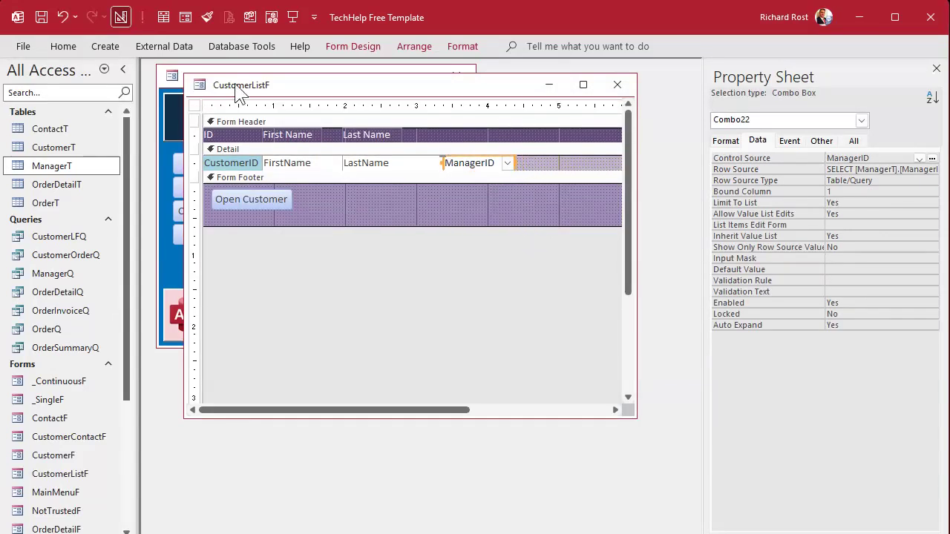
click(617, 84)
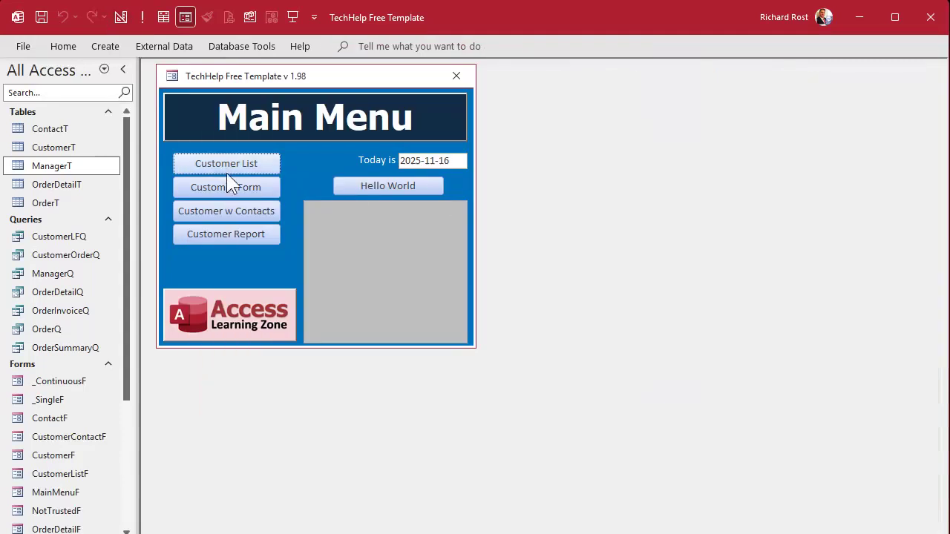
click(225, 164)
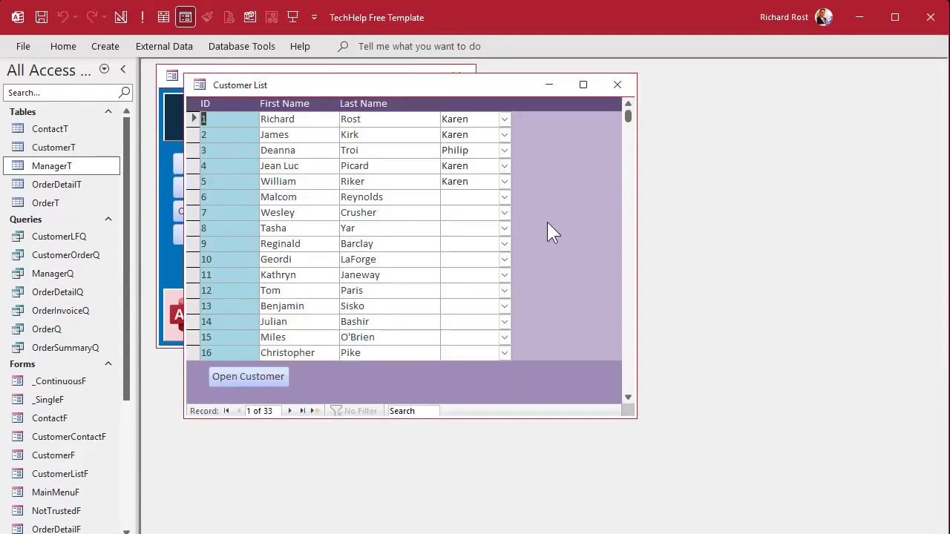
click(505, 166)
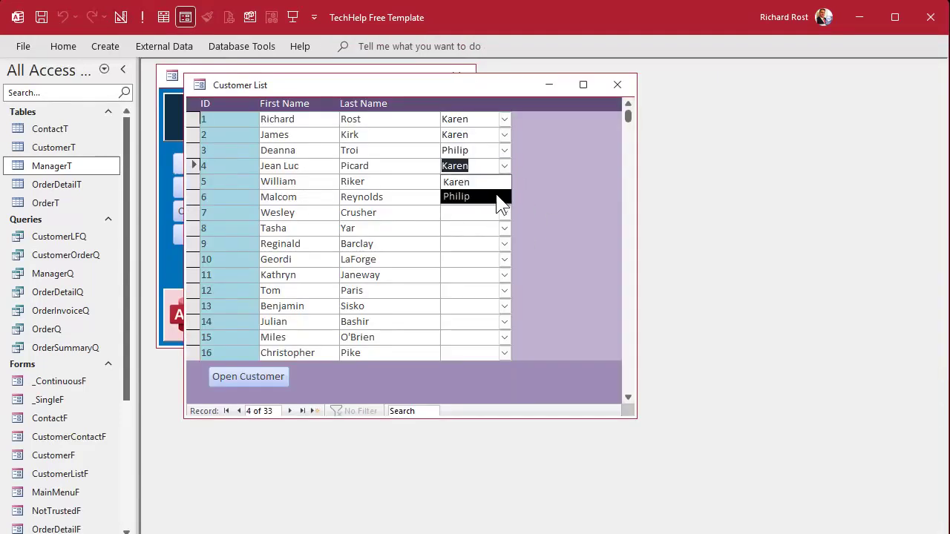
click(497, 196)
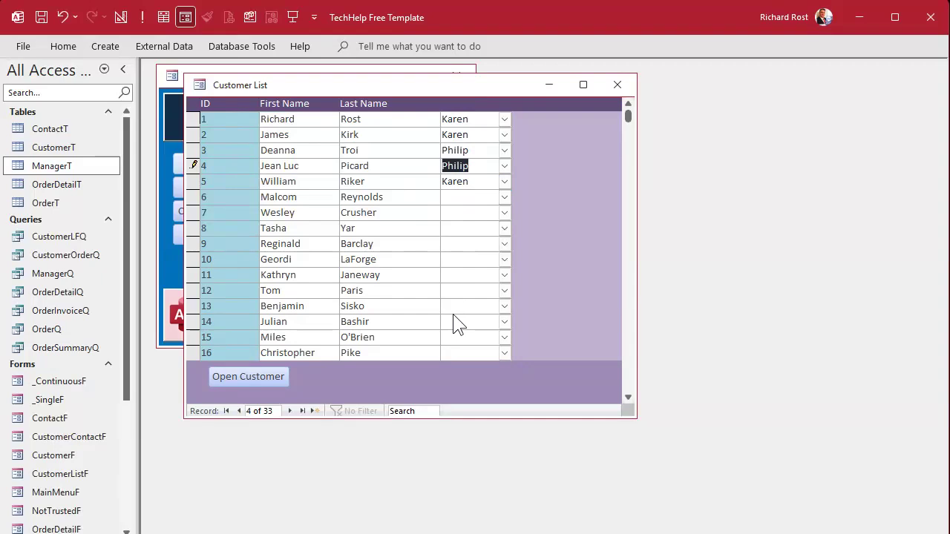
Examine the Locked setting among the ManagerID combo box's data properties in the form's design view.
right_click(449, 88)
click(531, 203)
click(499, 165)
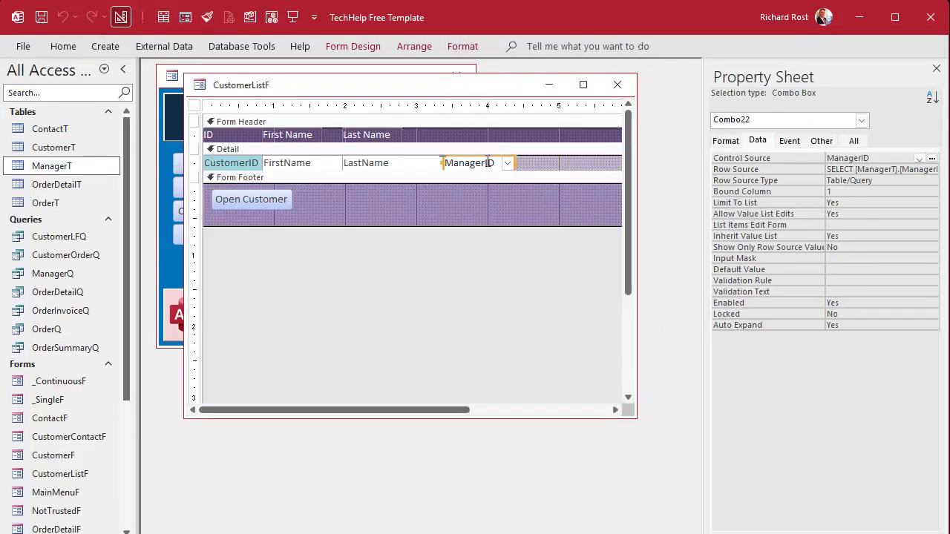
click(873, 312)
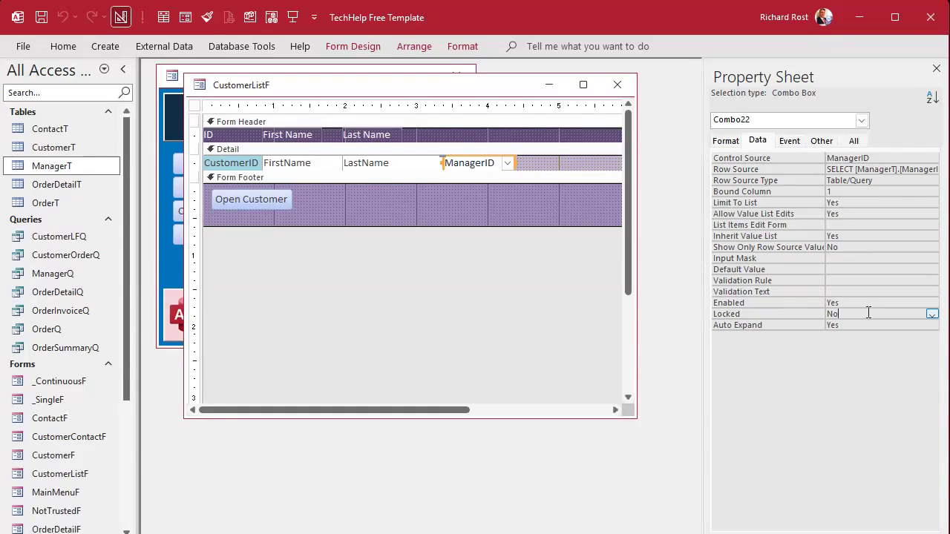
click(449, 220)
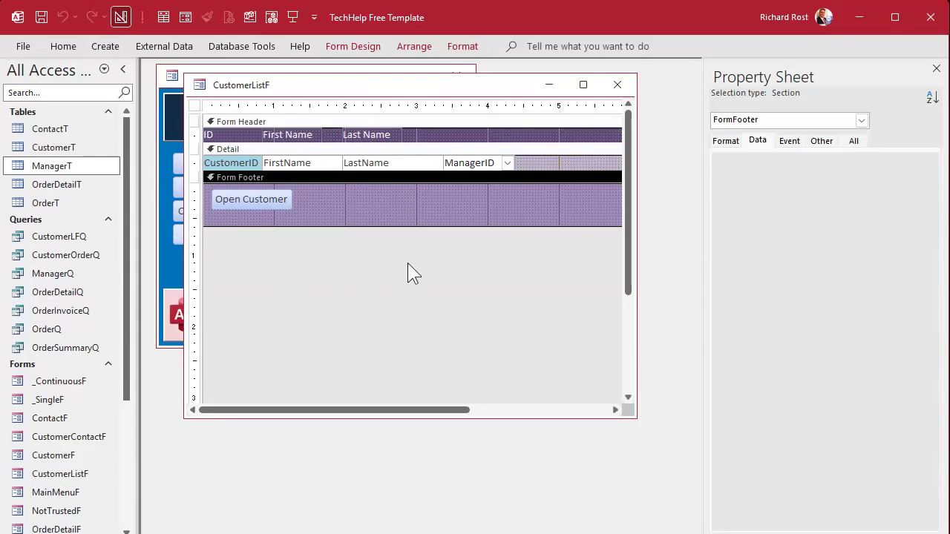
click(470, 164)
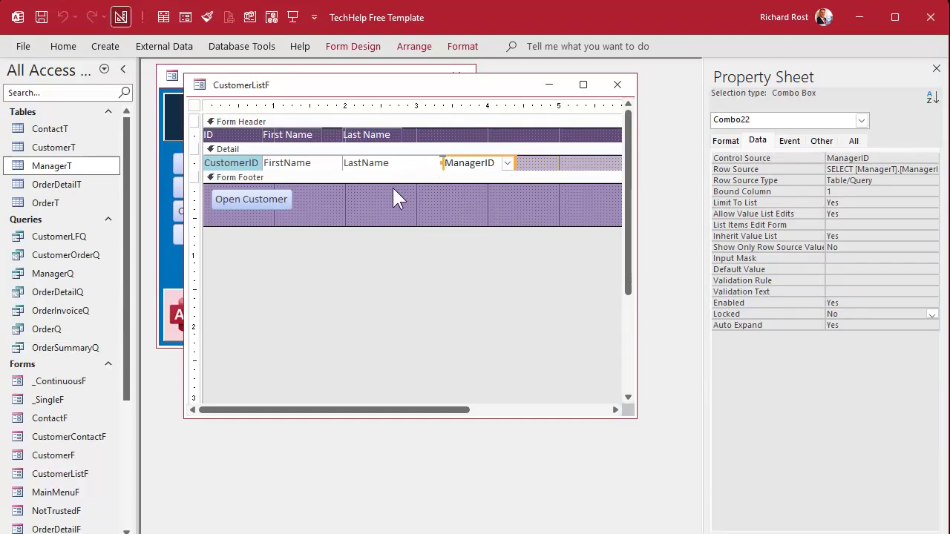
Reopen the customer list, check the Manager shown on customer 4's detail form, and close both forms.
click(617, 83)
click(228, 162)
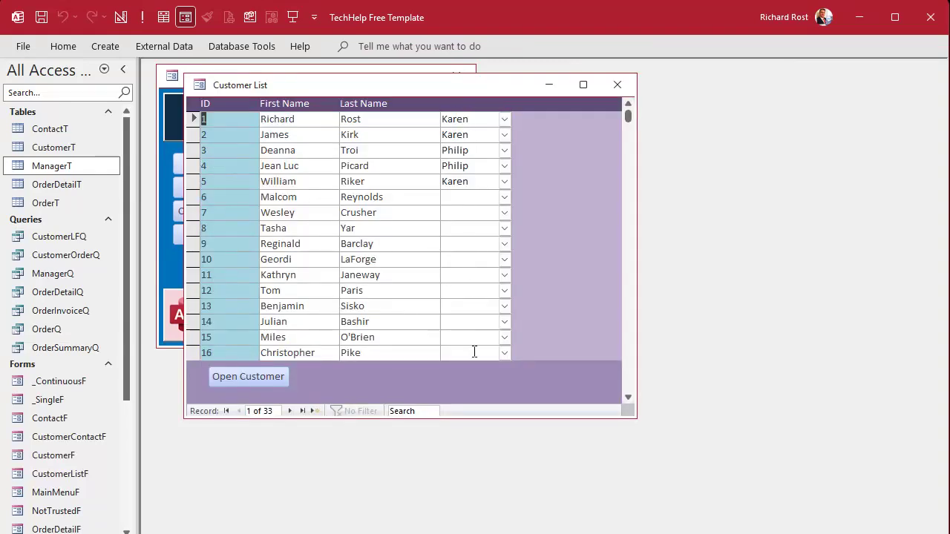
double_click(237, 166)
click(354, 270)
click(354, 270)
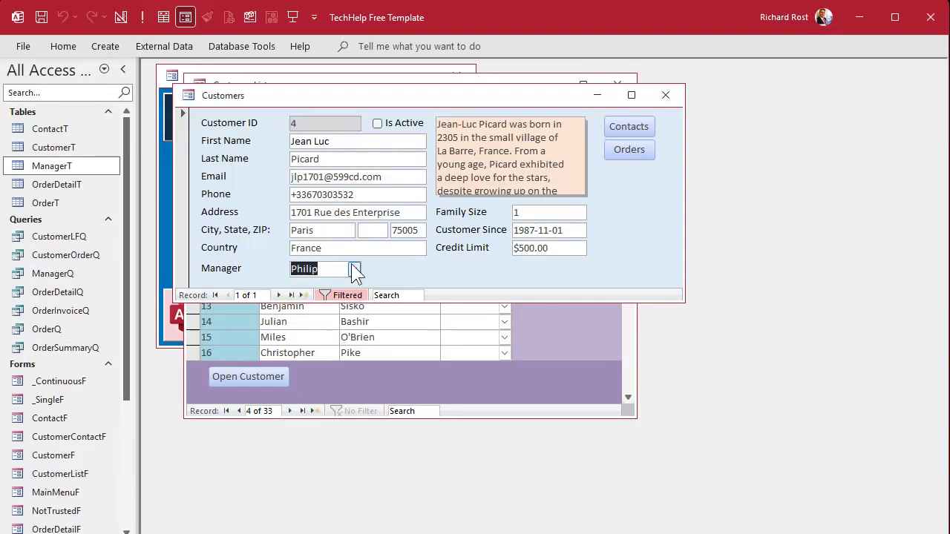
click(665, 95)
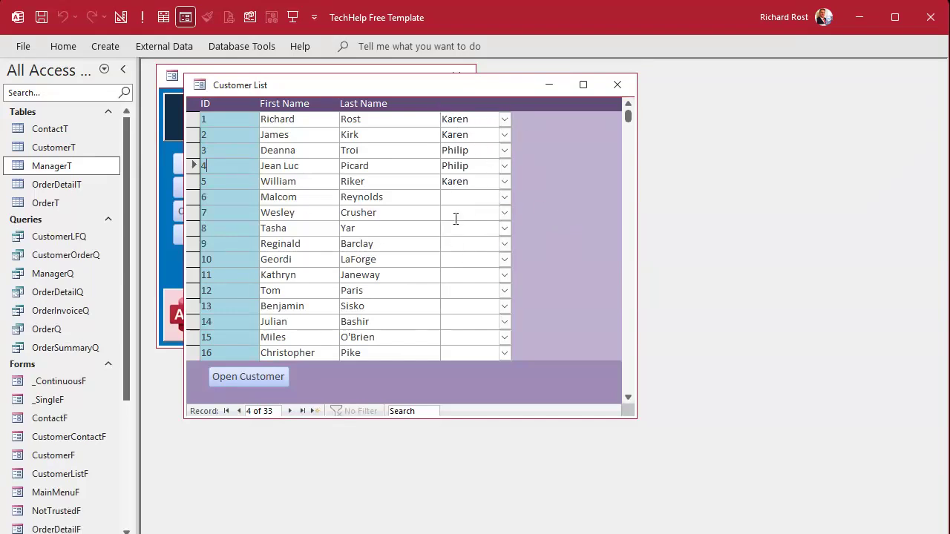
click(616, 85)
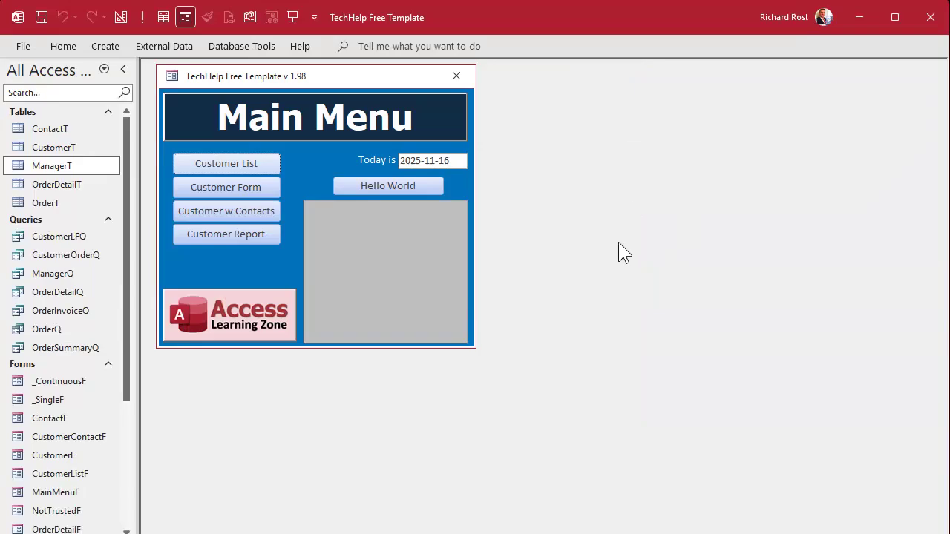